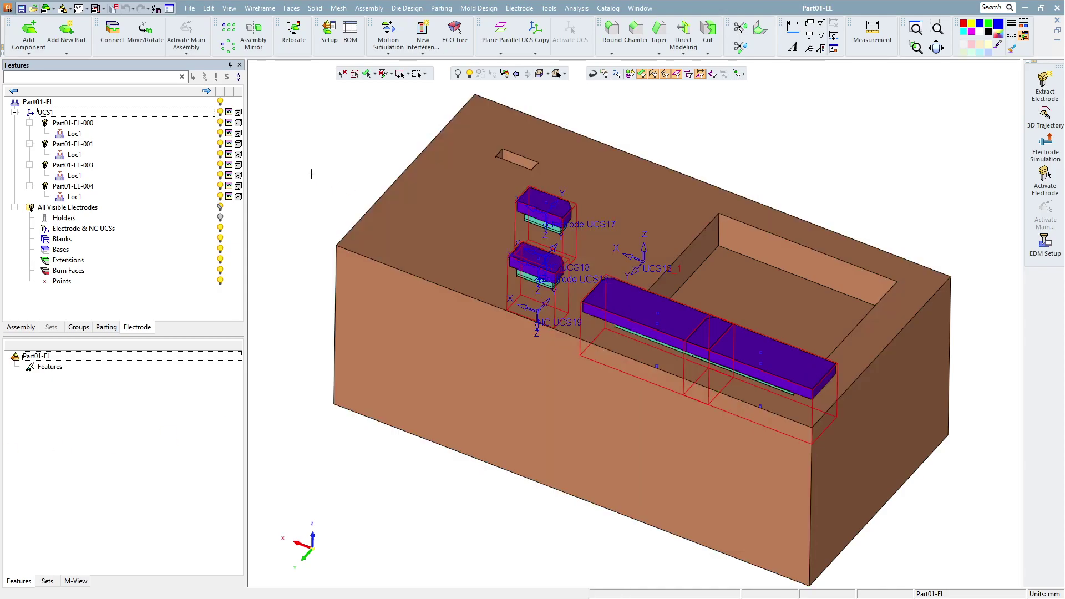
pyautogui.scroll(1, 342, 164)
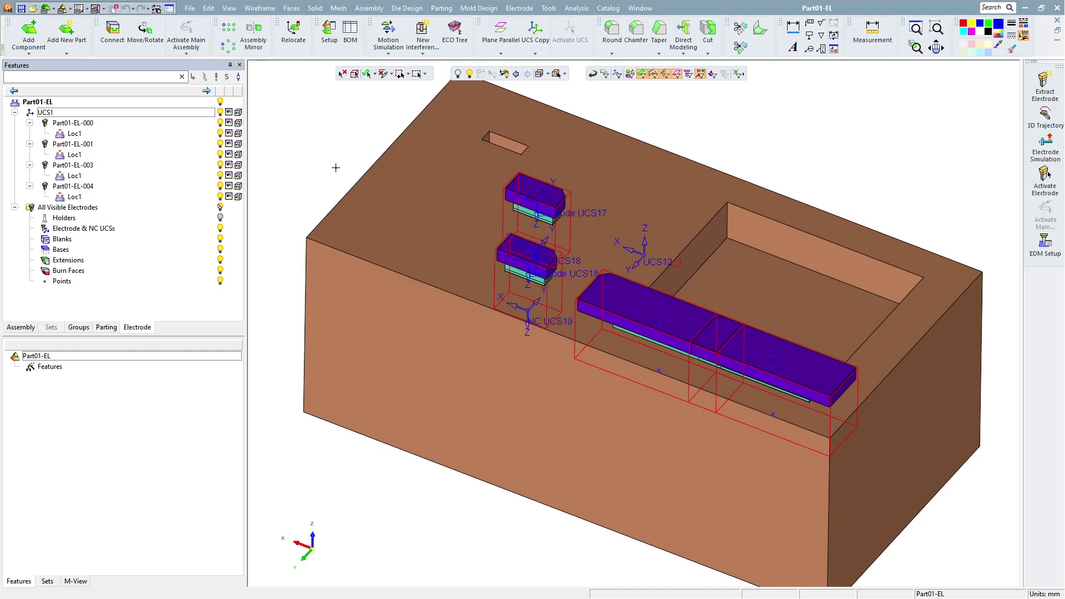
# - Orbit the part, then switch to the Part01_NC machining document
pyautogui.moveTo(754, 141)
pyautogui.mouseDown(button='middle')
pyautogui.moveTo(760, 119)
pyautogui.moveTo(757, 200)
pyautogui.moveTo(544, 184)
pyautogui.moveTo(544, 214)
pyautogui.moveTo(532, 229)
pyautogui.mouseUp(button='middle')
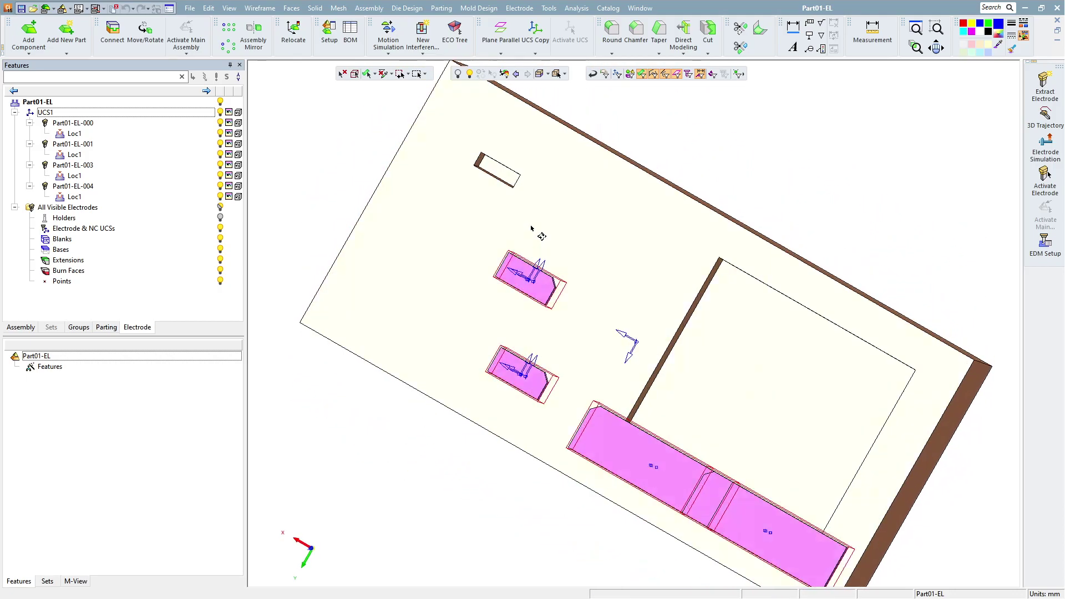
pyautogui.moveTo(633, 252)
pyautogui.mouseDown(button='middle')
pyautogui.moveTo(642, 233)
pyautogui.moveTo(593, 231)
pyautogui.mouseUp(button='middle')
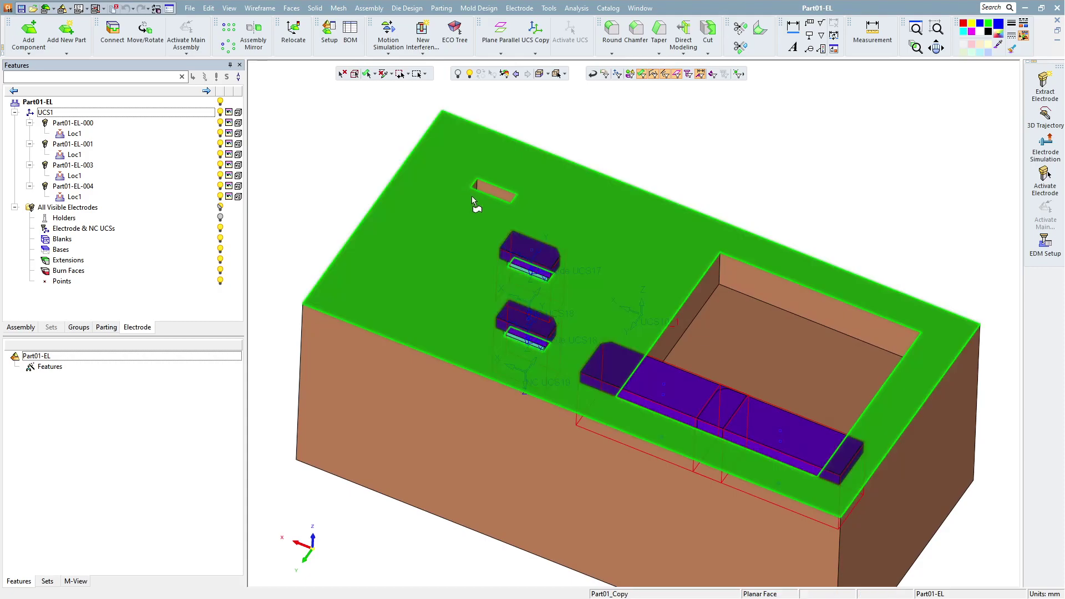
pyautogui.moveTo(765, 349)
pyautogui.mouseDown(button='middle')
pyautogui.moveTo(782, 348)
pyautogui.moveTo(704, 286)
pyautogui.mouseUp(button='middle')
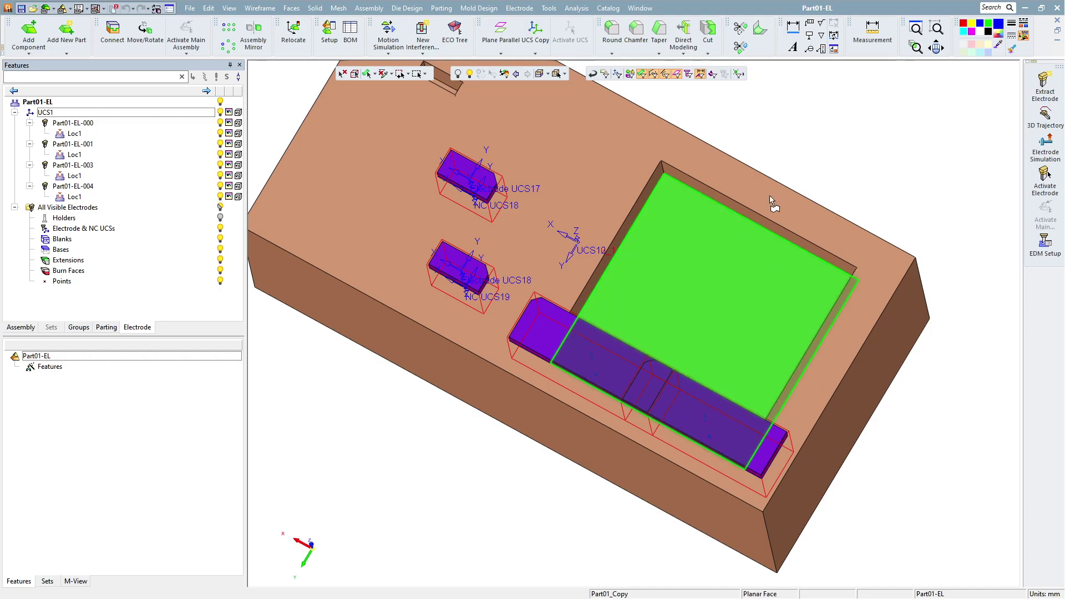
pyautogui.scroll(-5, 774, 205)
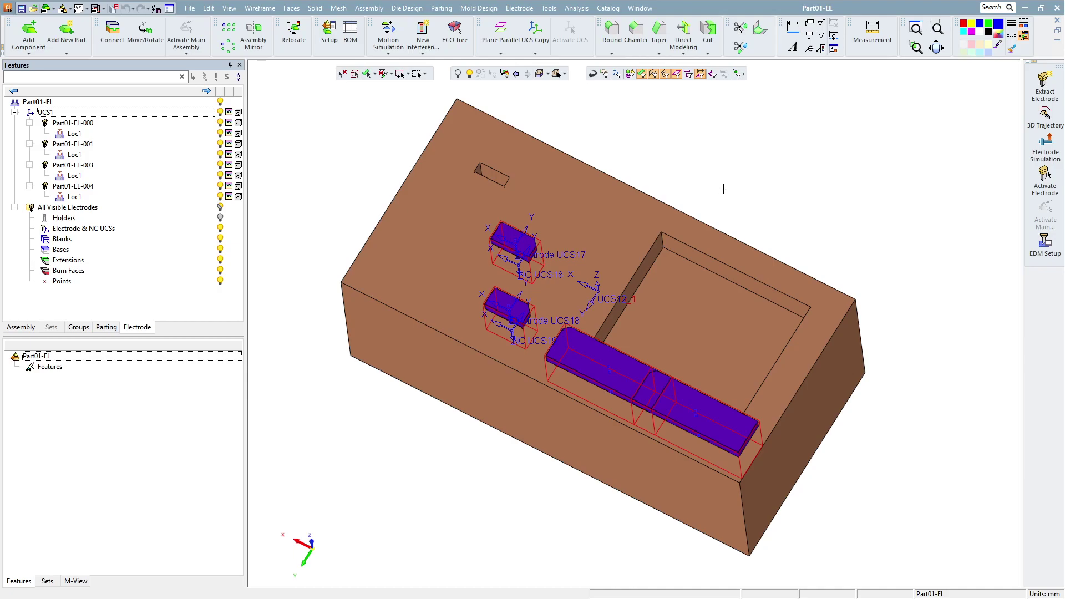
pyautogui.moveTo(724, 189); pyautogui.dragTo(726, 176, button='middle')
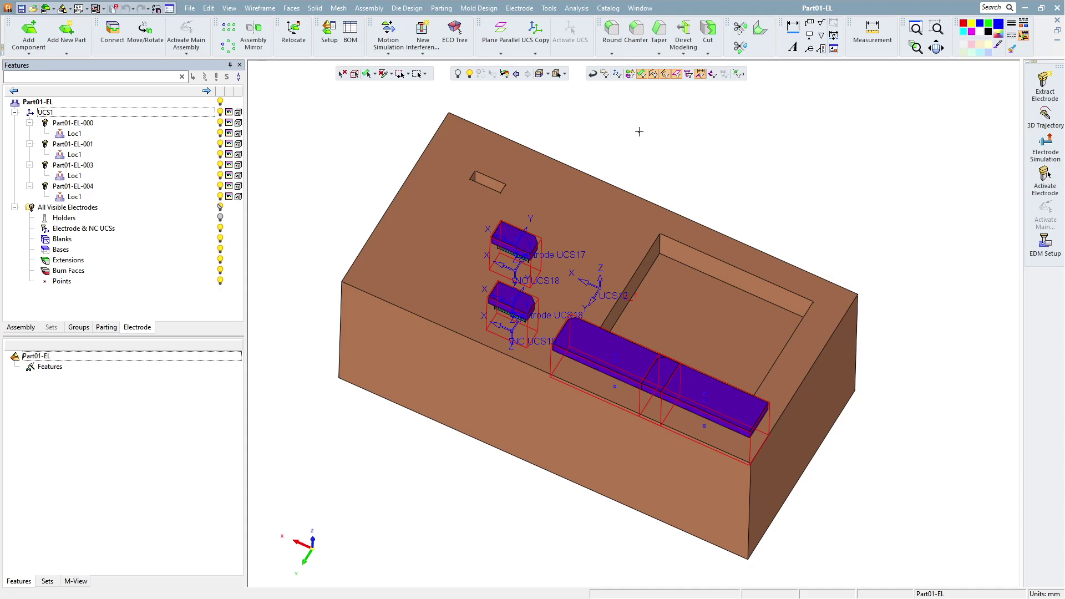
pyautogui.click(640, 12)
pyautogui.click(662, 142)
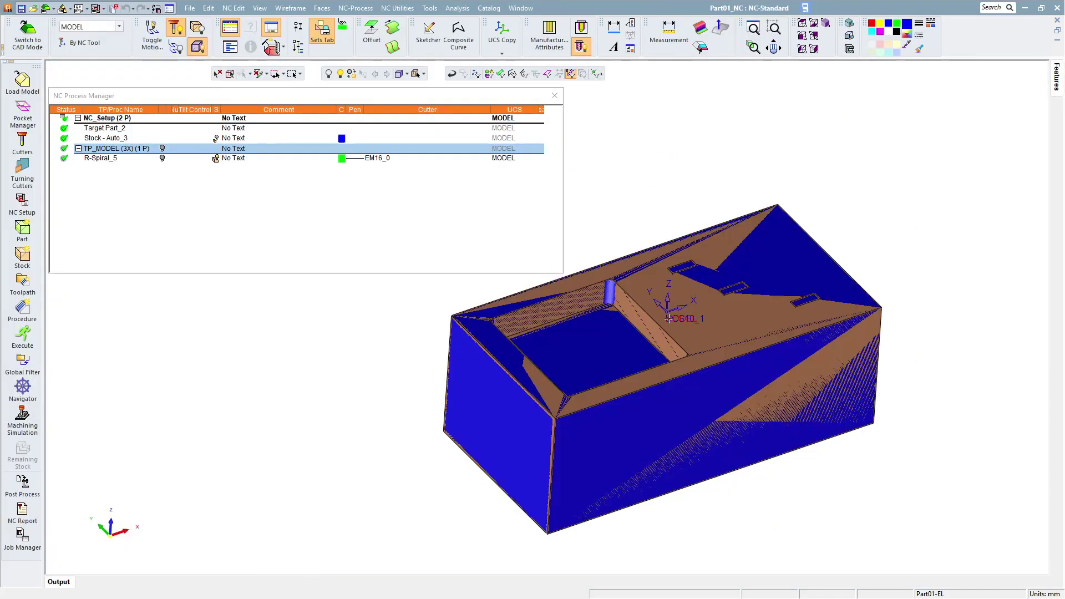
# - Select the R-Spiral_5 procedure and hide its toolpath from the stock view
pyautogui.moveTo(668, 319); pyautogui.dragTo(714, 259, button='middle')
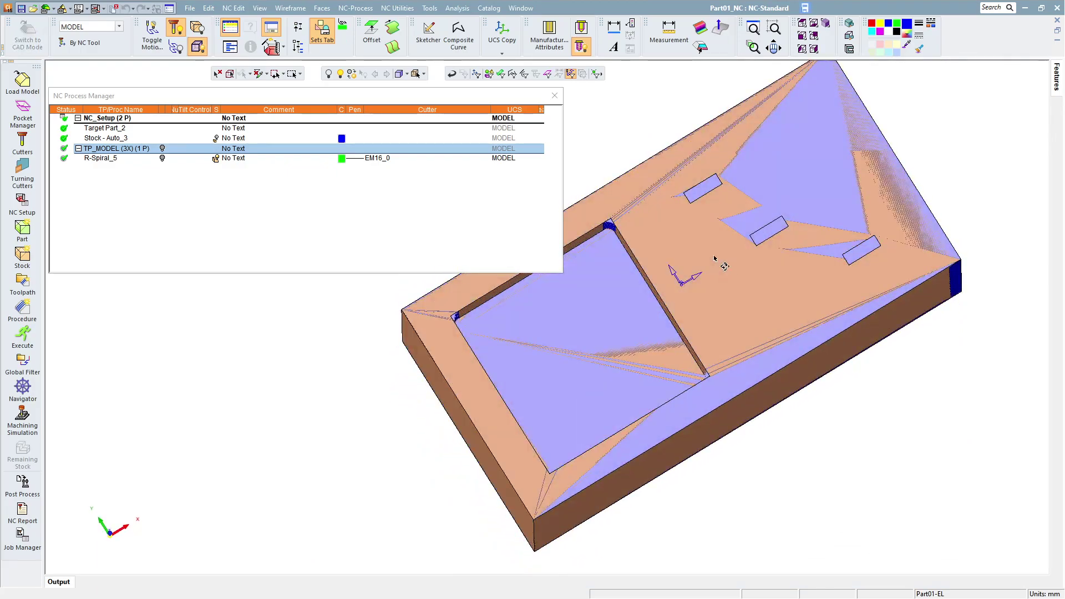
pyautogui.click(166, 159)
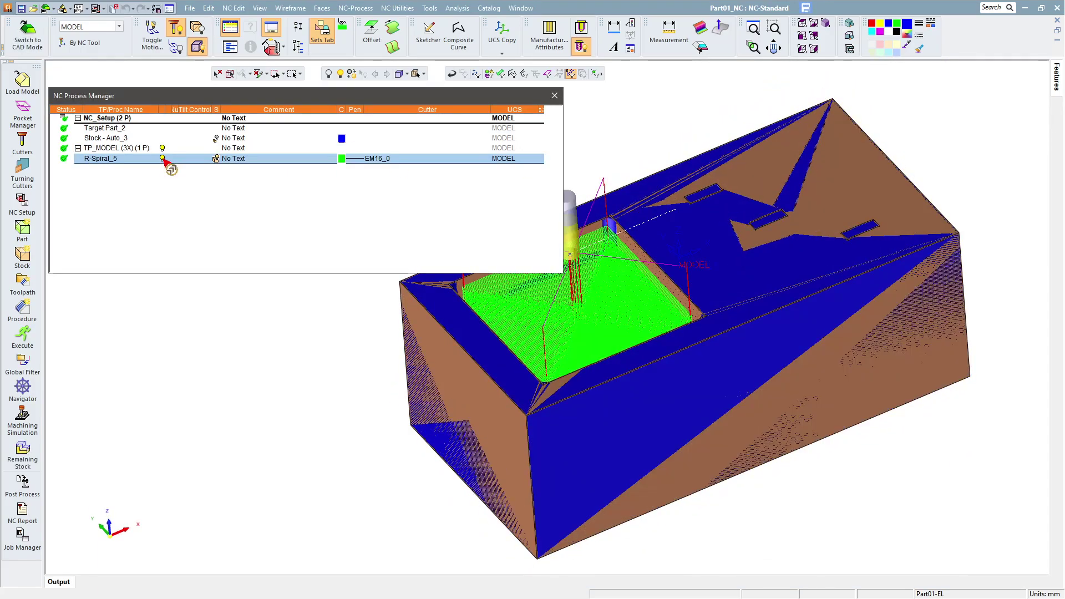
pyautogui.click(163, 159)
pyautogui.moveTo(658, 288)
pyautogui.mouseDown(button='middle')
pyautogui.moveTo(727, 286)
pyautogui.moveTo(740, 250)
pyautogui.mouseUp(button='middle')
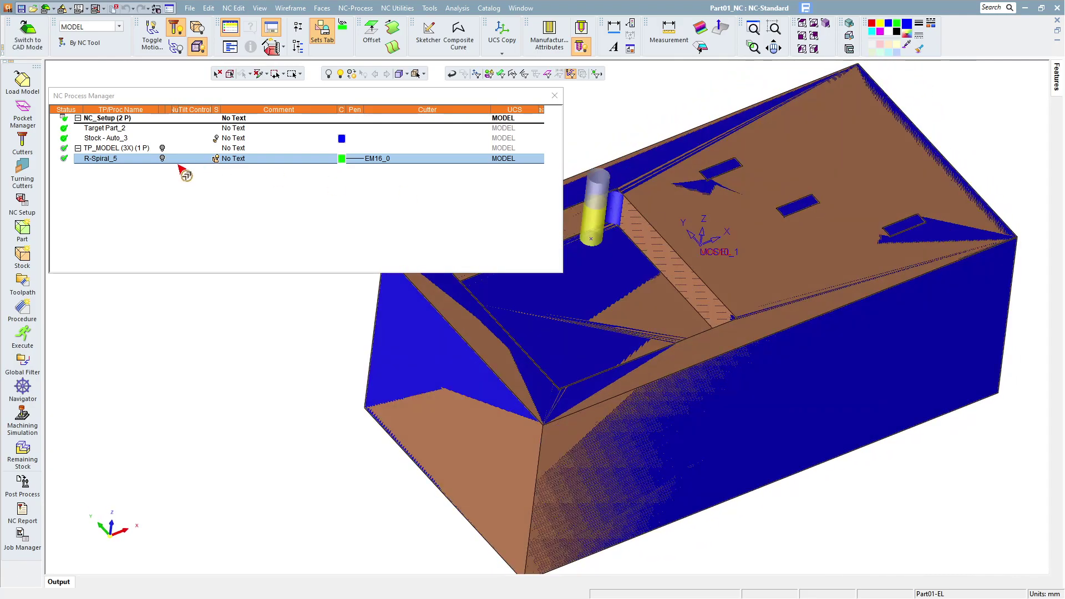
pyautogui.click(132, 169)
# - Export R-Spiral_5's remaining stock over the existing Nc_Stock.stl via NC Guide Commands
pyautogui.rightClick(125, 165)
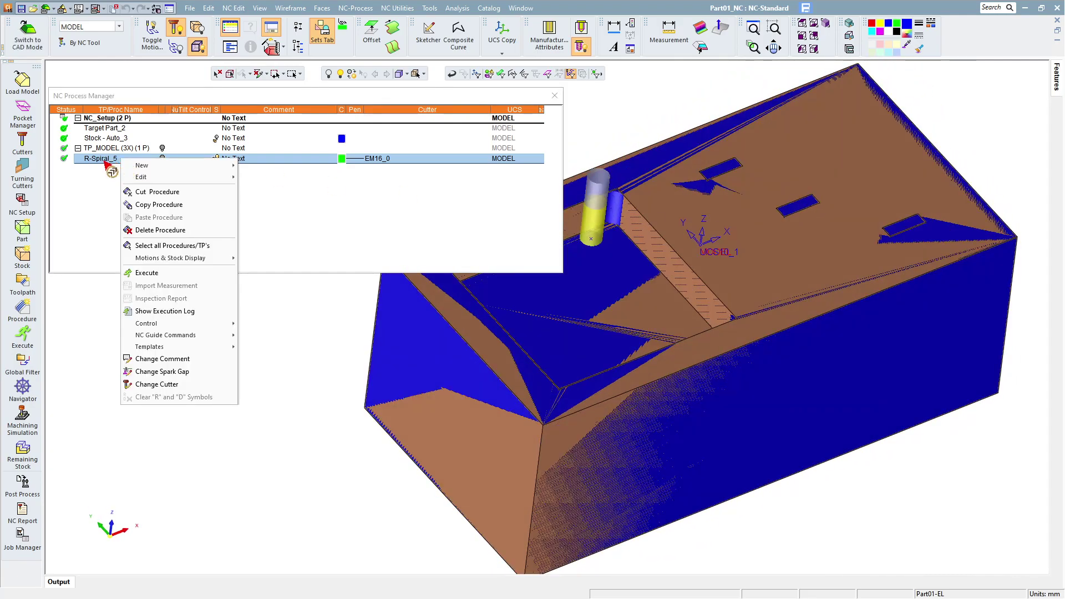
pyautogui.moveTo(165, 335)
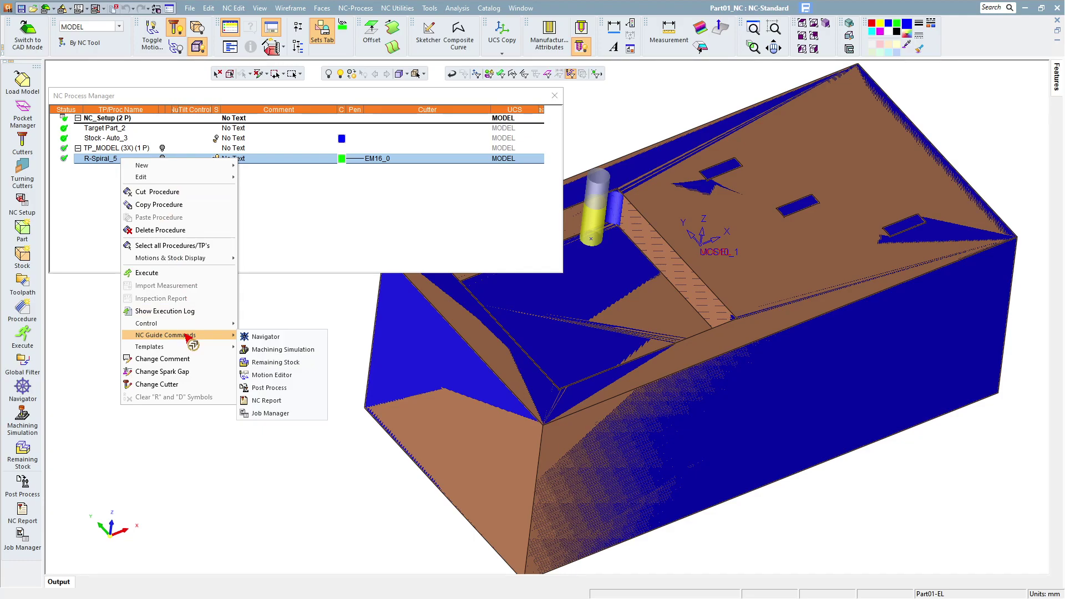
pyautogui.click(297, 366)
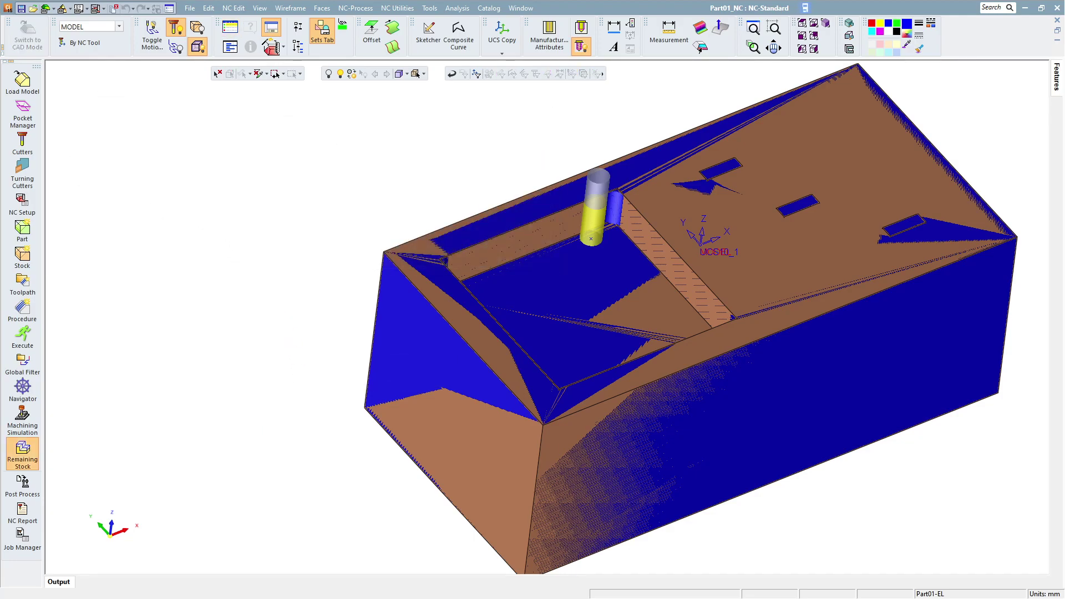
pyautogui.moveTo(115, 244); pyautogui.dragTo(309, 134)
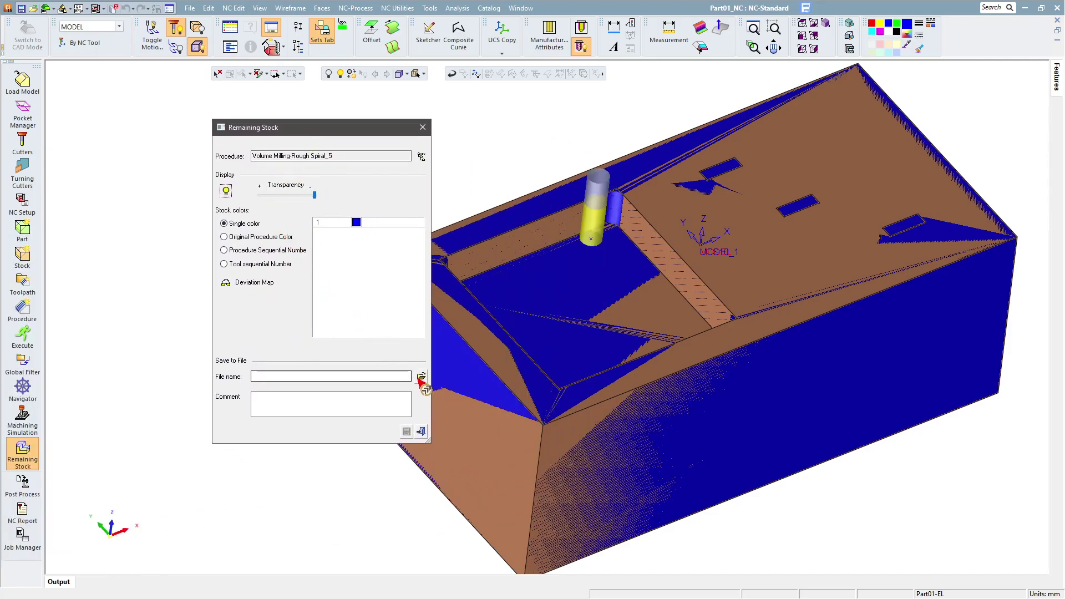
pyautogui.click(421, 376)
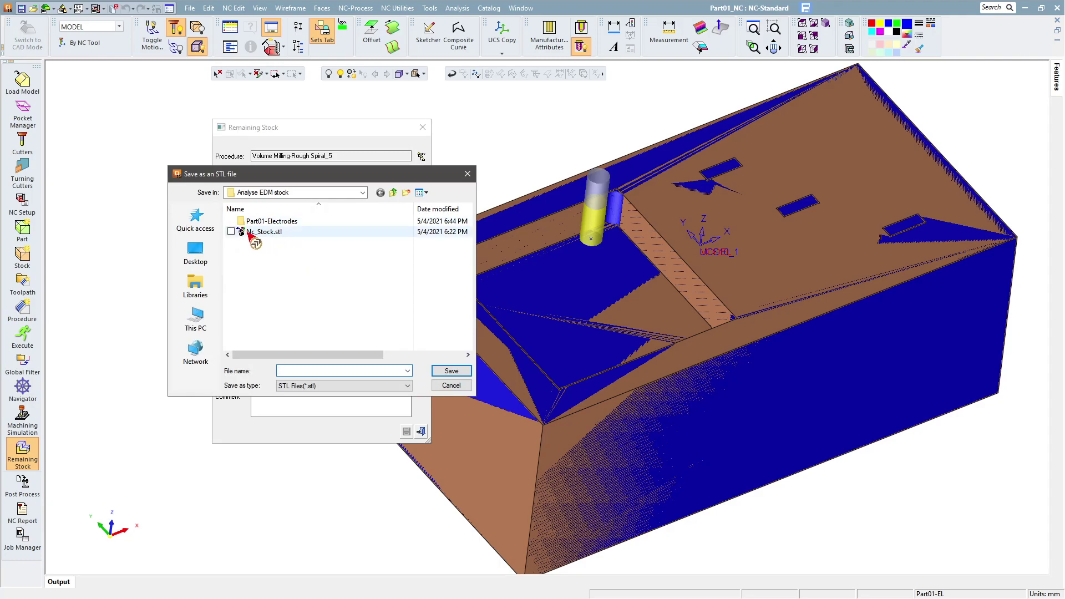
pyautogui.click(265, 232)
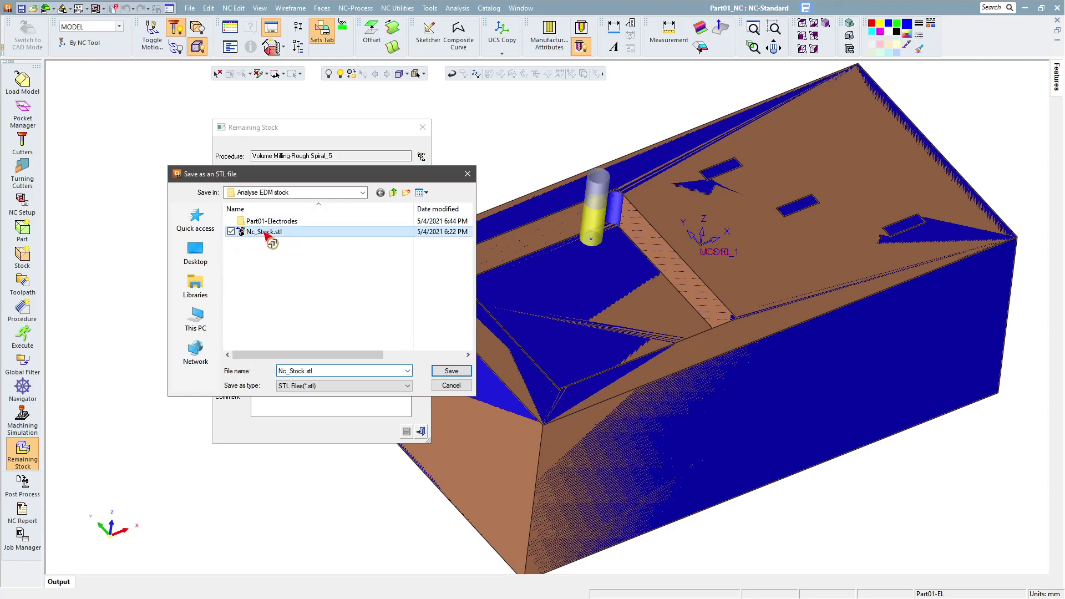
pyautogui.click(450, 373)
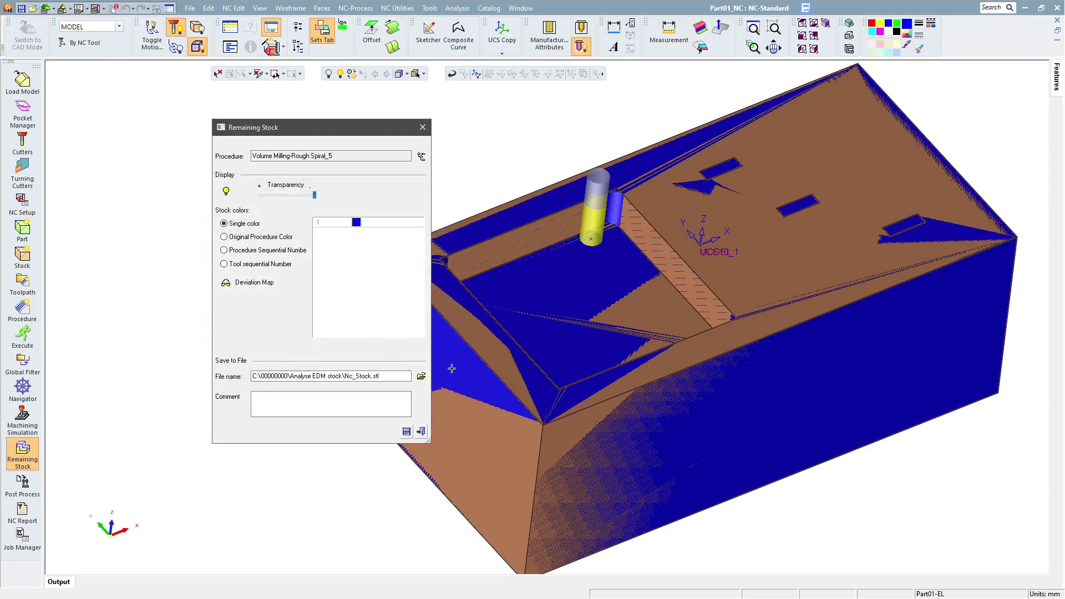
pyautogui.click(407, 431)
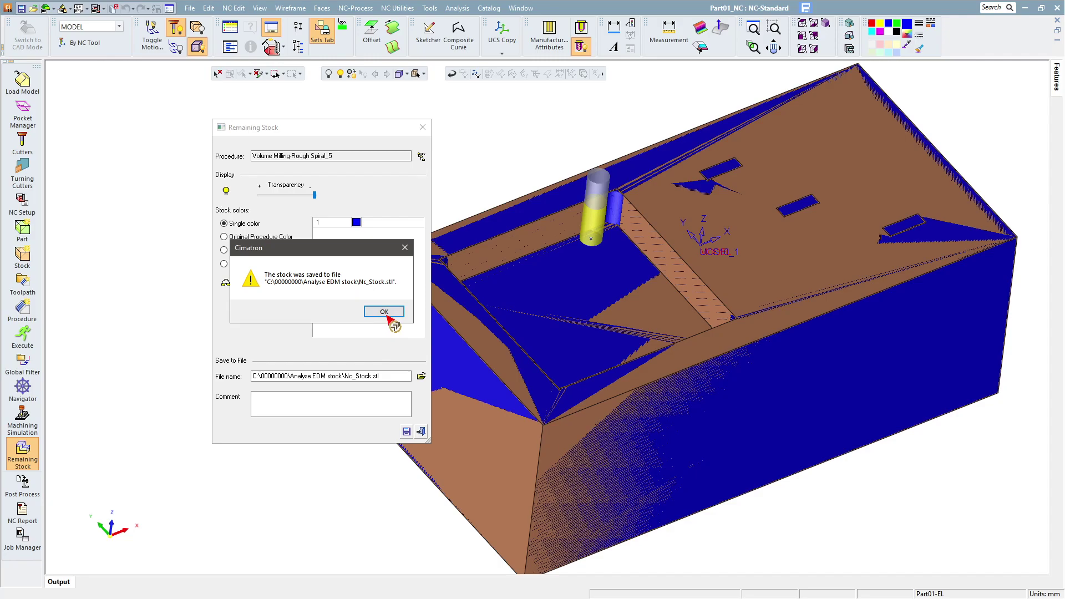
pyautogui.click(387, 313)
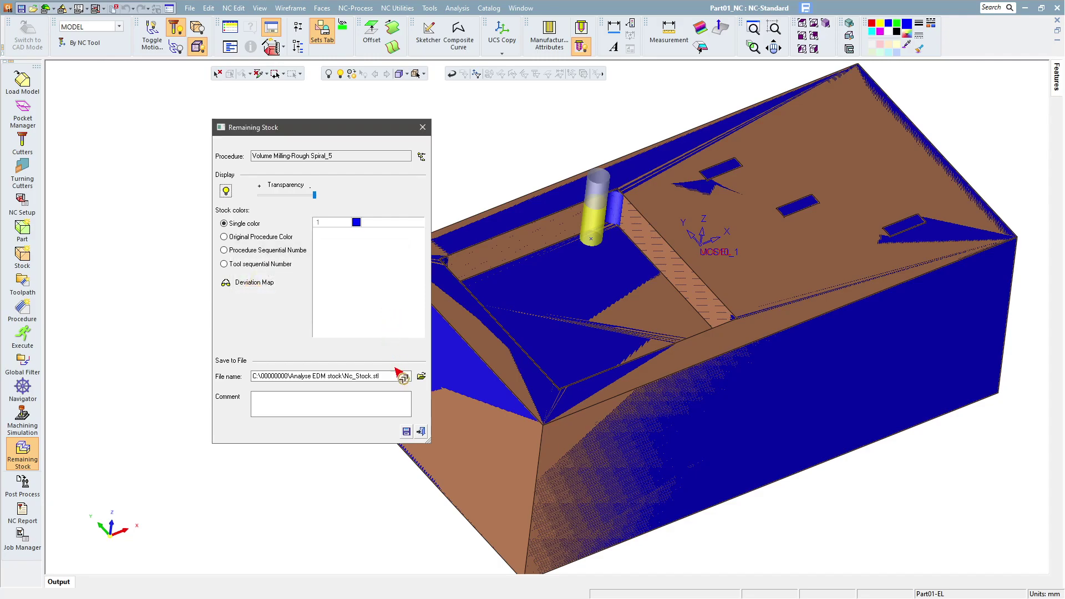
pyautogui.click(422, 431)
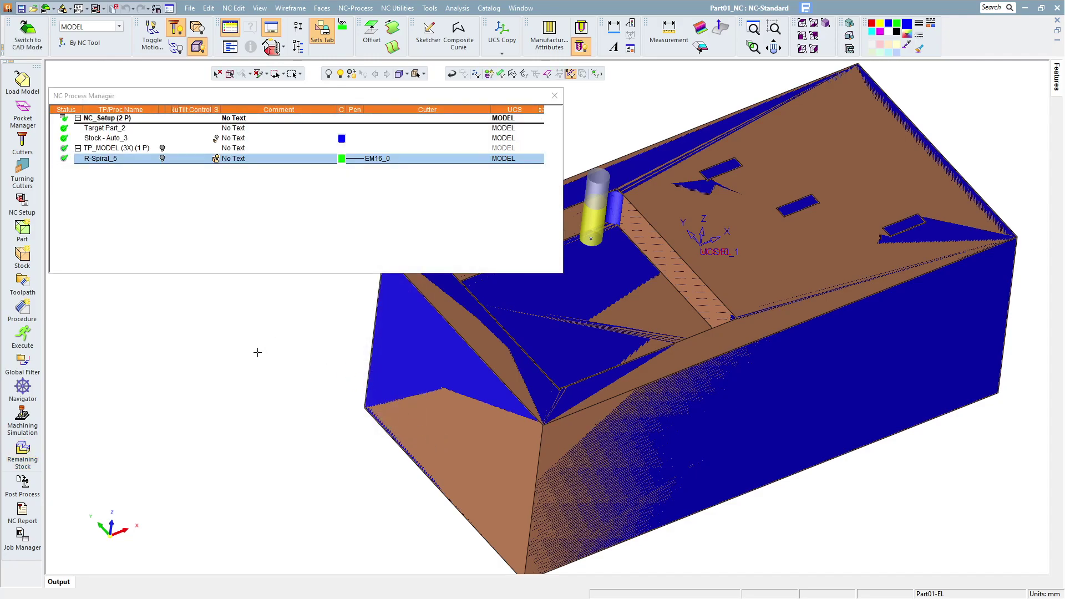
# - Switch to Part01-EL and hide All Visible Electrodes, leaving the bare part
pyautogui.click(523, 10)
pyautogui.click(547, 130)
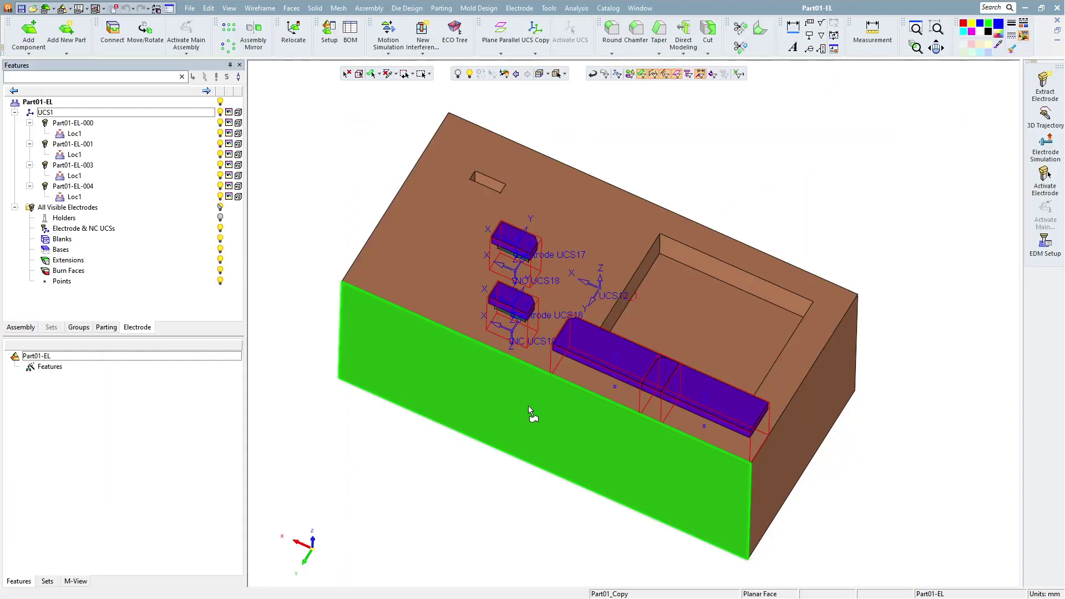
pyautogui.moveTo(533, 417)
pyautogui.mouseDown(button='middle')
pyautogui.moveTo(564, 374)
pyautogui.moveTo(497, 257)
pyautogui.mouseUp(button='middle')
pyautogui.scroll(2, 489, 249)
pyautogui.scroll(1, 489, 248)
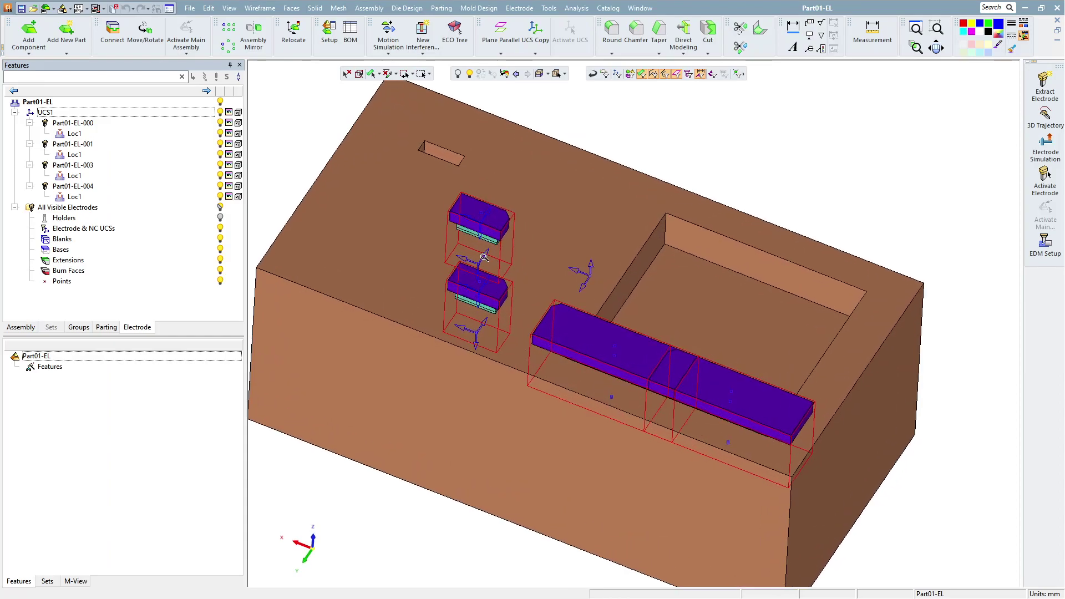
pyautogui.scroll(1, 306, 181)
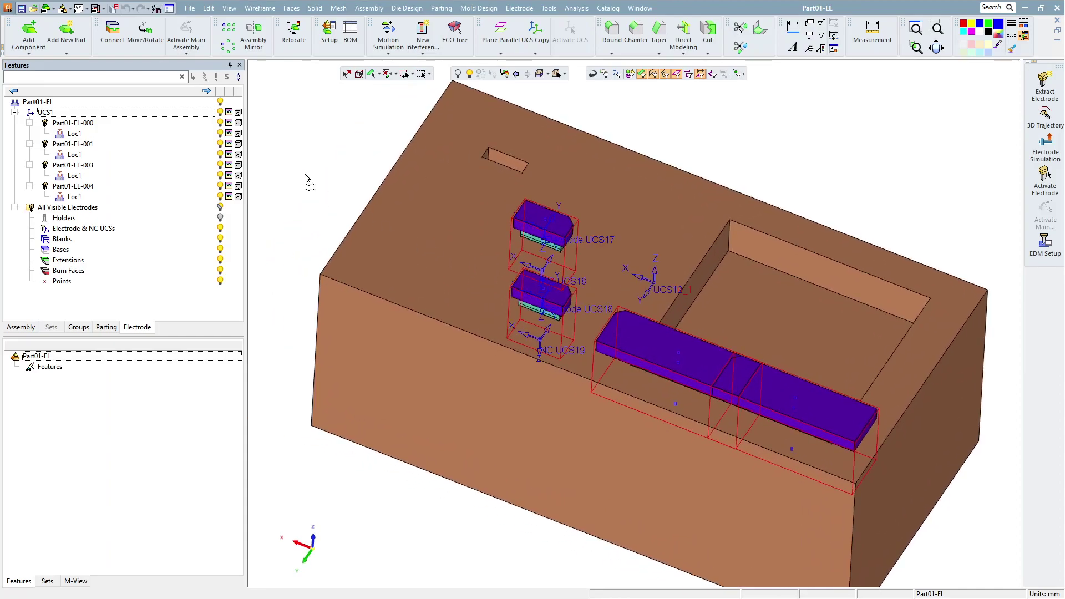
pyautogui.click(220, 209)
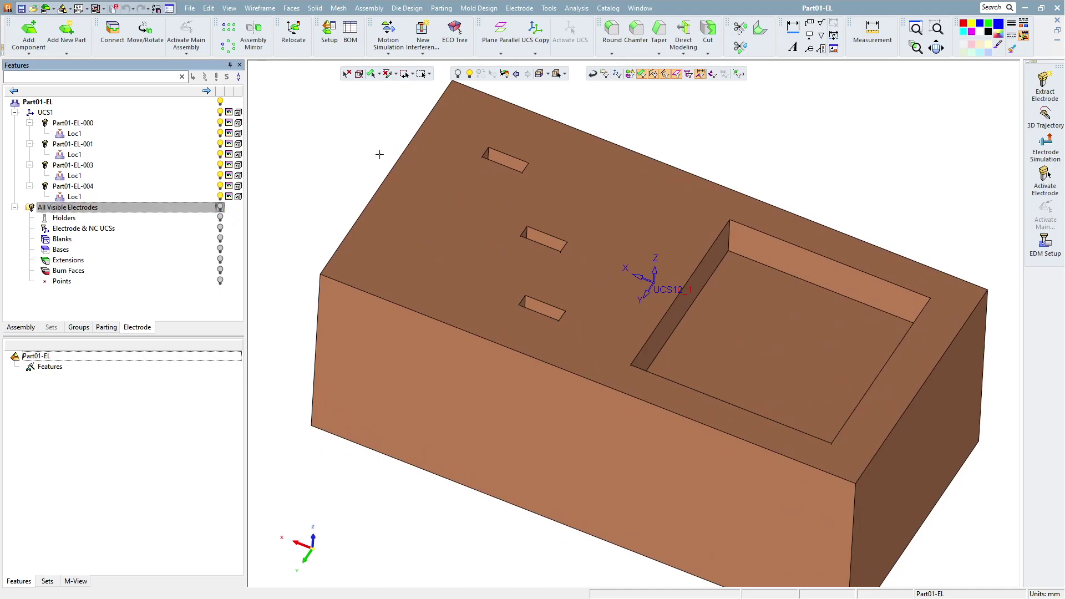
pyautogui.moveTo(379, 155)
pyautogui.mouseDown(button='middle')
pyautogui.moveTo(457, 123)
pyautogui.moveTo(381, 164)
pyautogui.mouseUp(button='middle')
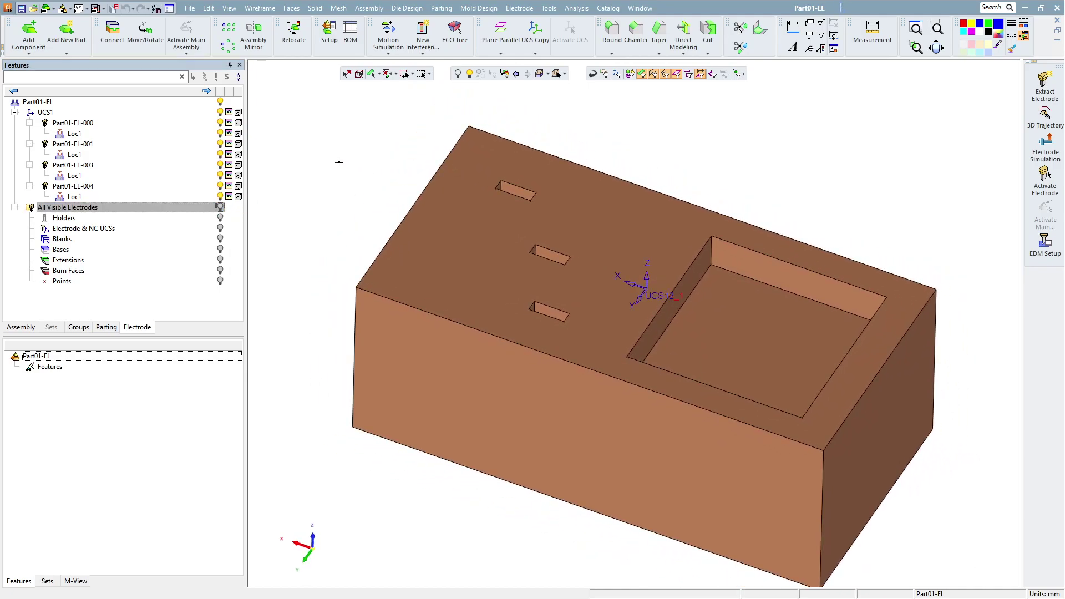
pyautogui.click(447, 225)
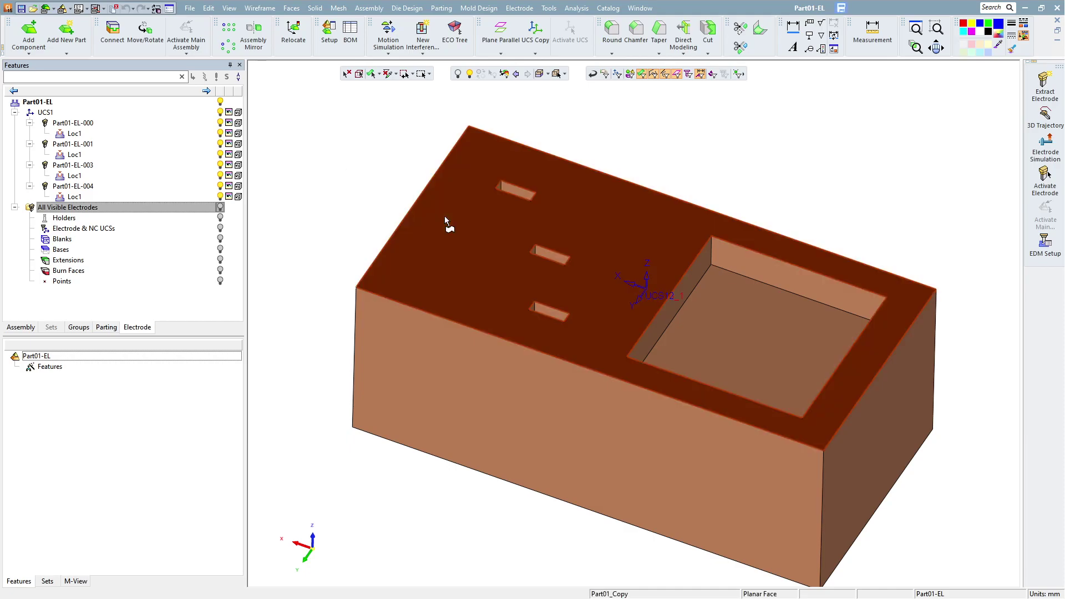
# - Make Part01_Copy active and import Nc_Stock.stl into the current part
pyautogui.rightClick(446, 225)
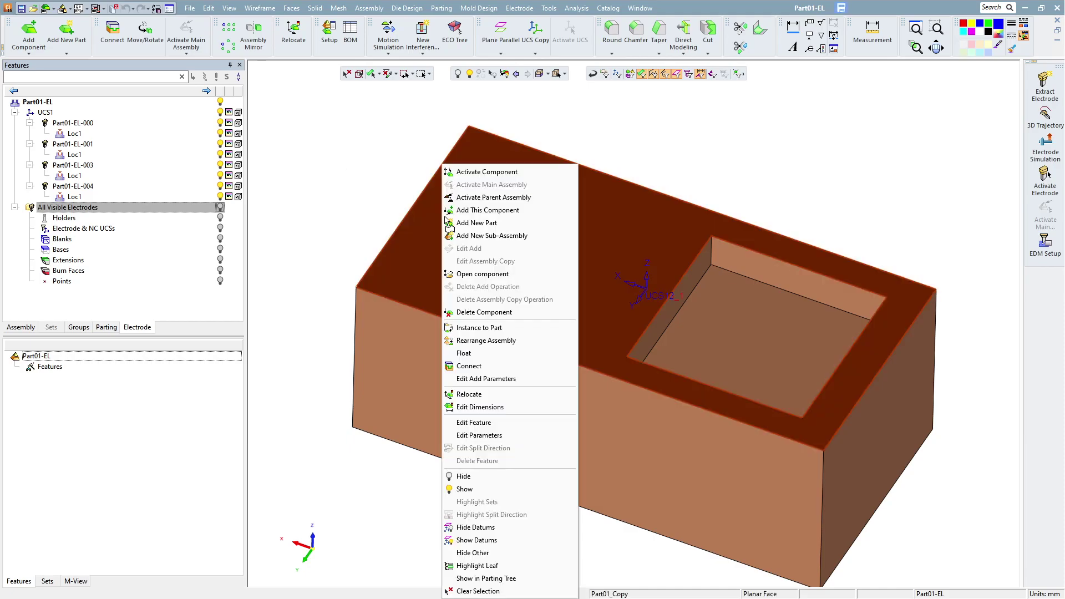
pyautogui.click(486, 173)
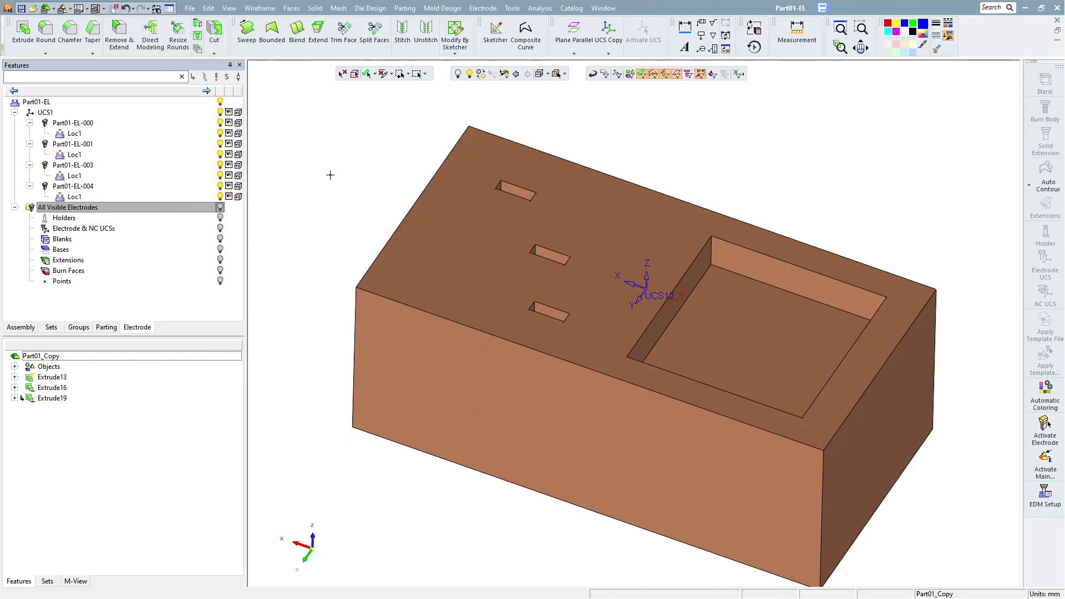
pyautogui.click(190, 7)
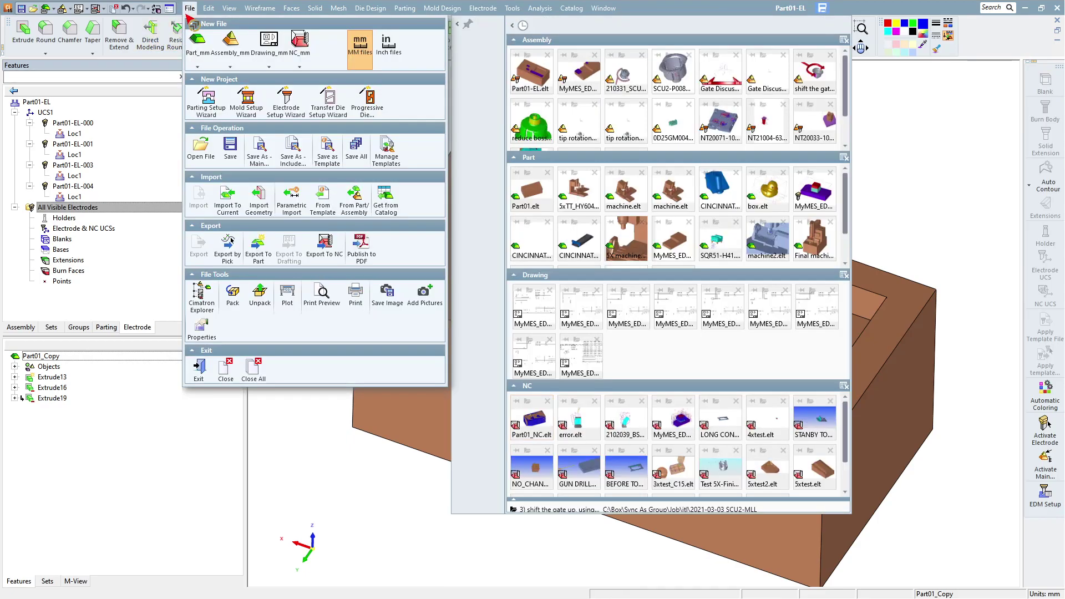
pyautogui.click(234, 210)
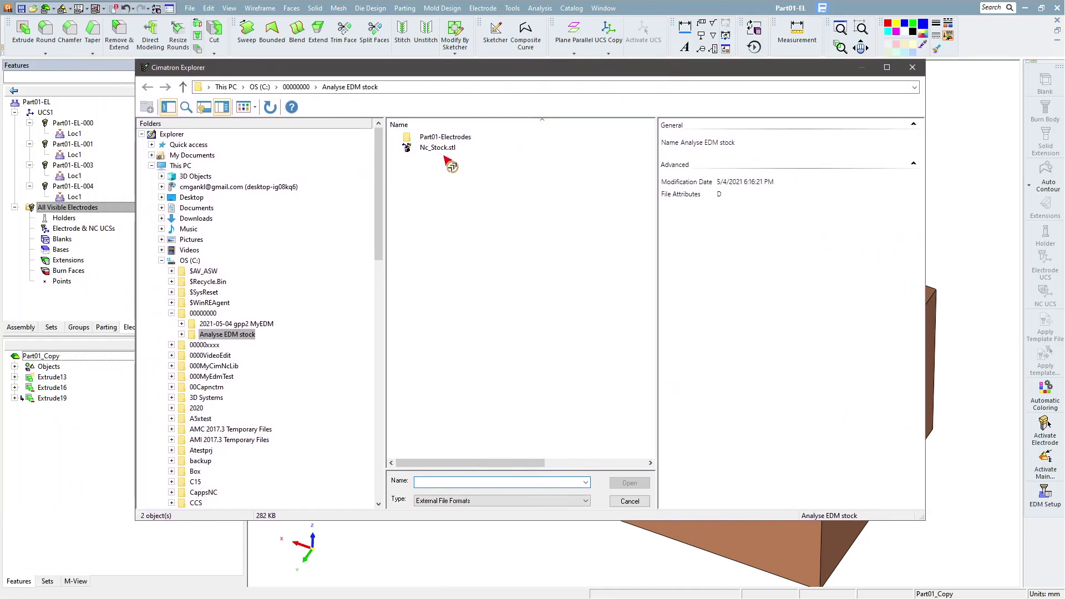
pyautogui.click(436, 150)
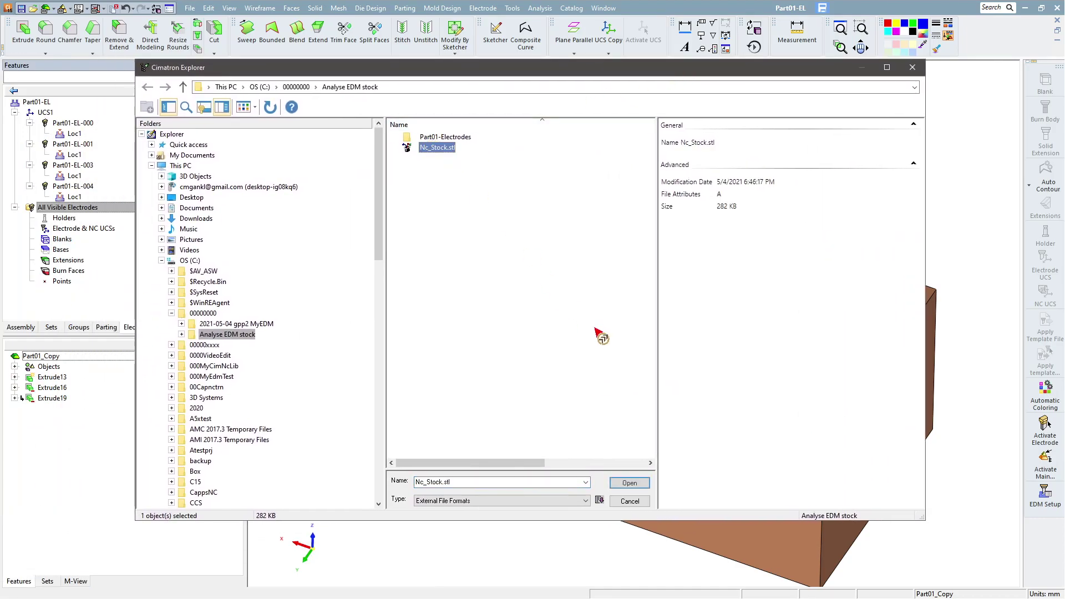
pyautogui.click(636, 486)
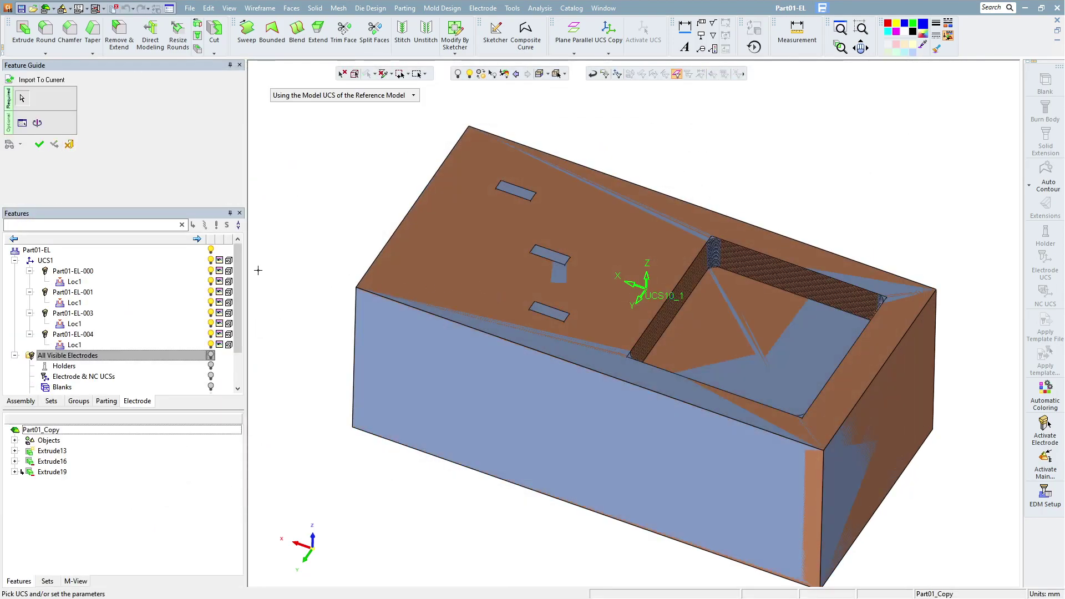
# - Accept the Nc_Stock.stl placement and orbit to inspect the ImportModel30 mesh
pyautogui.click(38, 146)
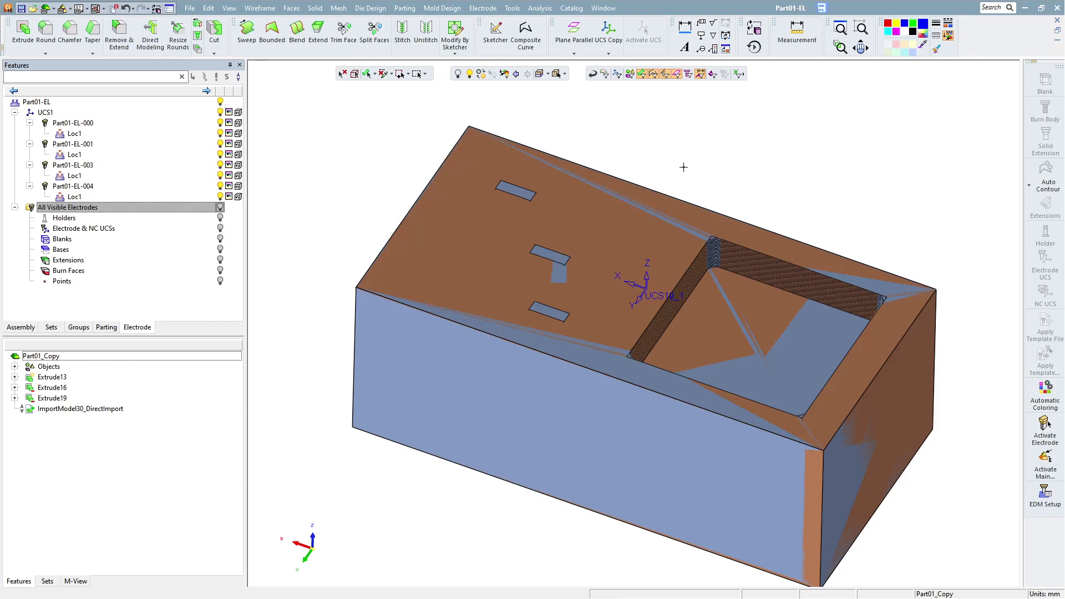
pyautogui.moveTo(688, 167); pyautogui.dragTo(697, 144, button='middle')
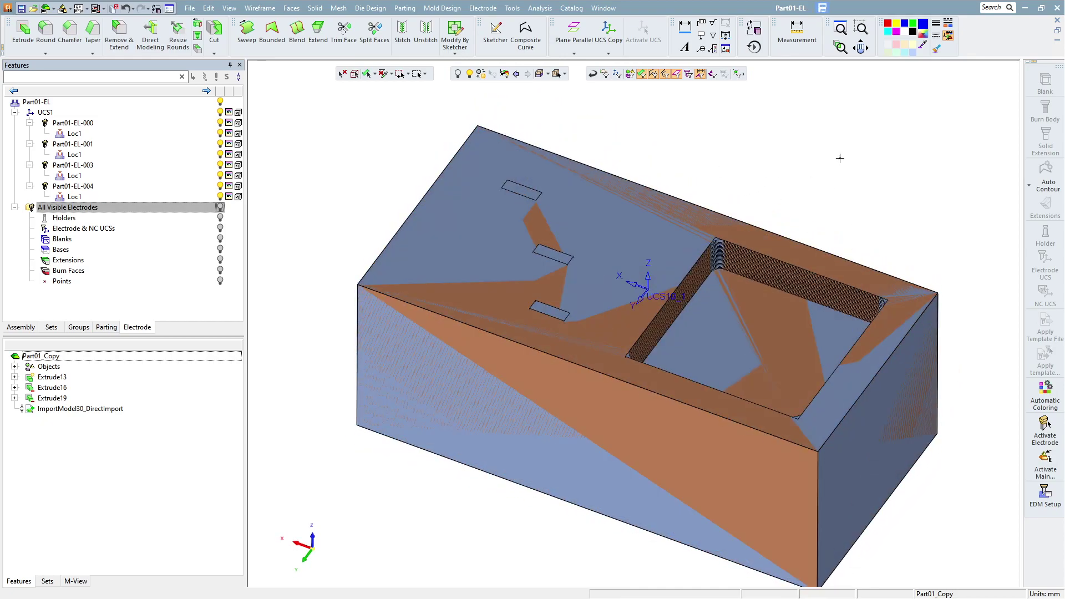
pyautogui.moveTo(785, 177); pyautogui.dragTo(726, 149, button='middle')
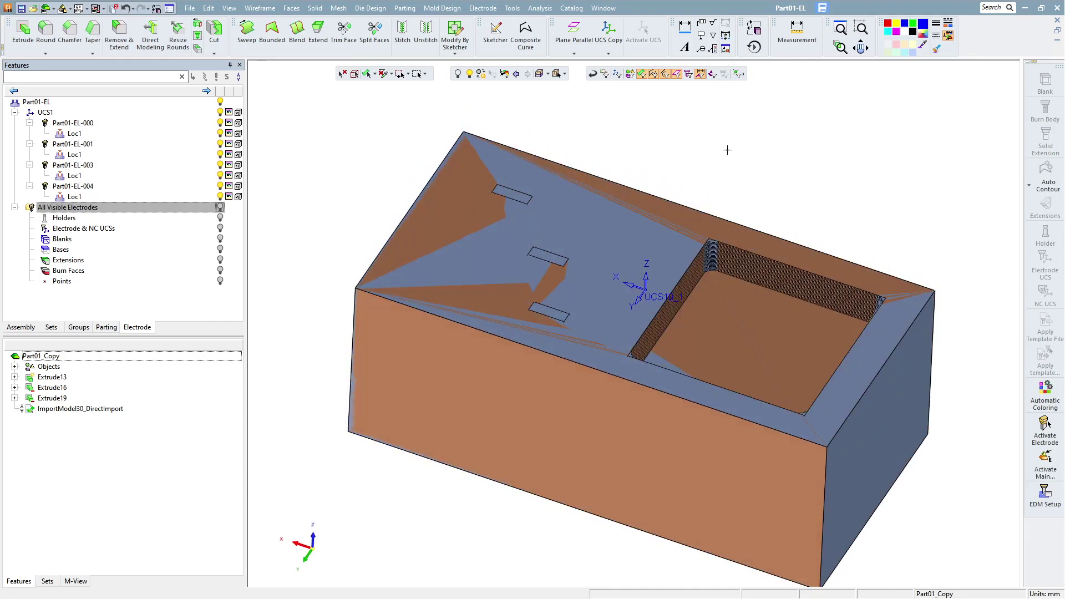
# - Run a deviation map with the stock mesh as original and the part as target
pyautogui.click(540, 7)
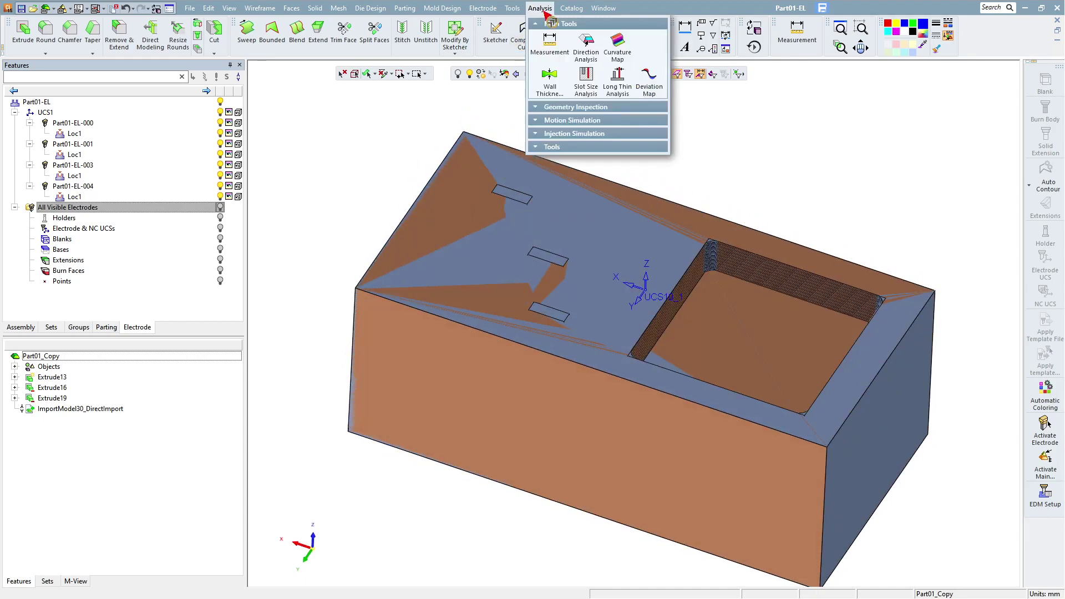
pyautogui.click(650, 86)
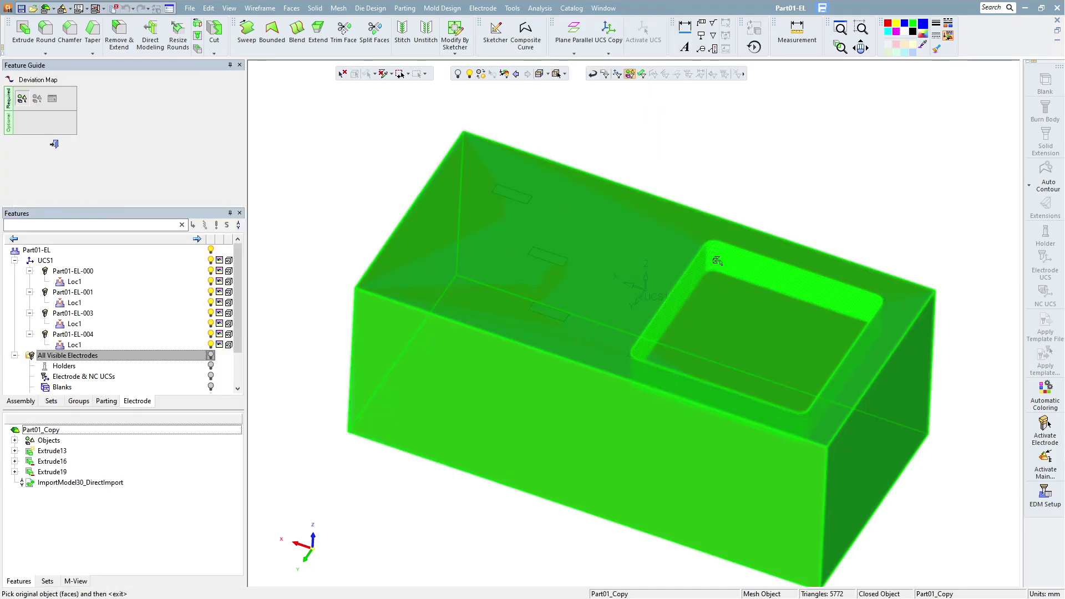
pyautogui.click(718, 261)
pyautogui.click(733, 316)
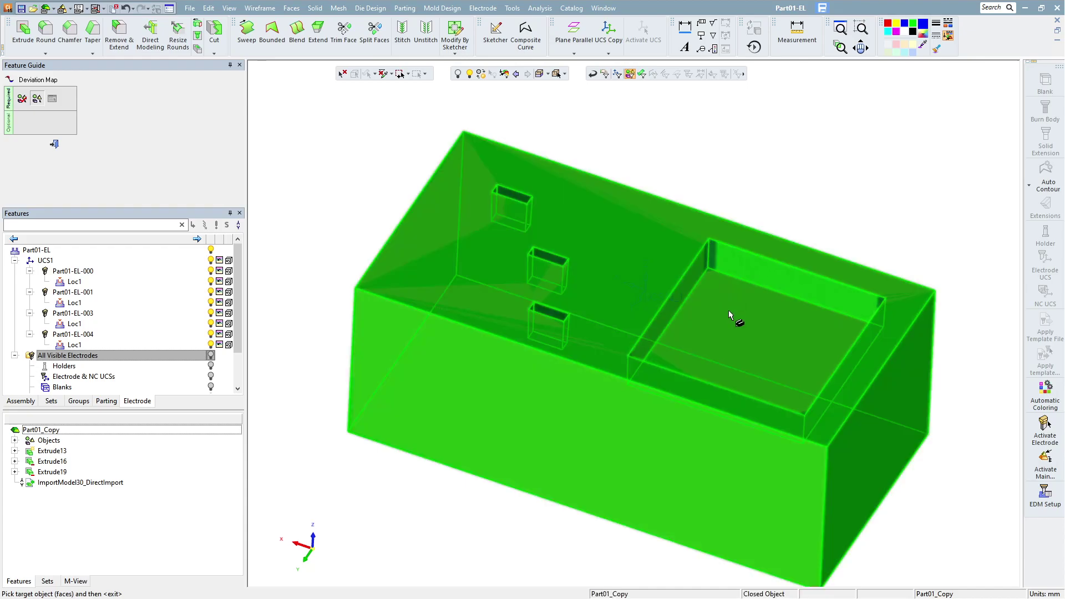
pyautogui.middleClick(673, 148)
pyautogui.click(292, 159)
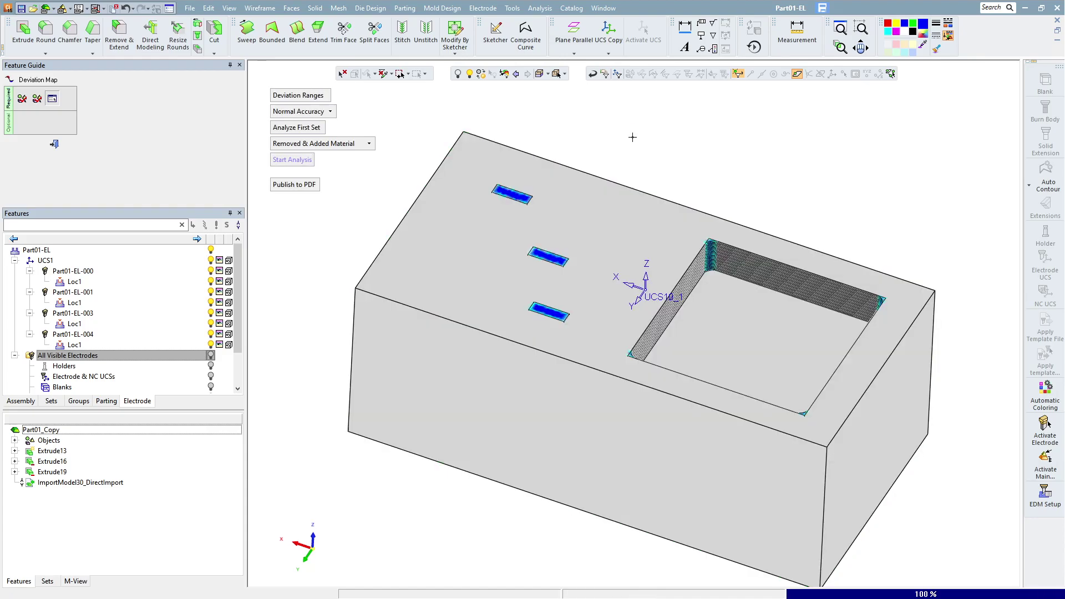
# - Probe pocket wall points in Deviation Ranges, reading about 0.01, then exit the analysis
pyautogui.click(298, 96)
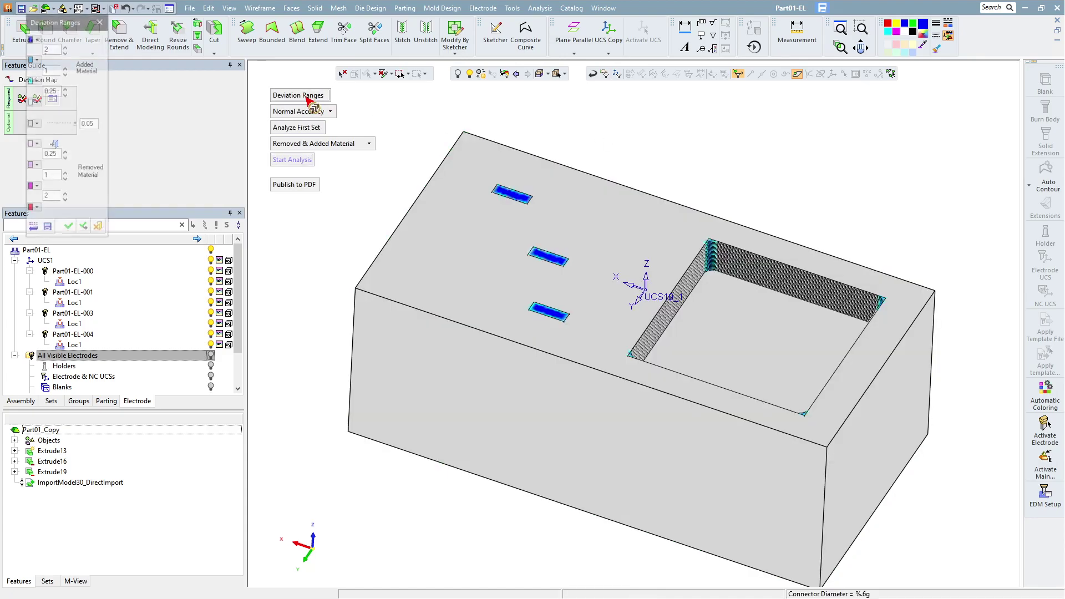
pyautogui.moveTo(69, 26); pyautogui.dragTo(282, 272)
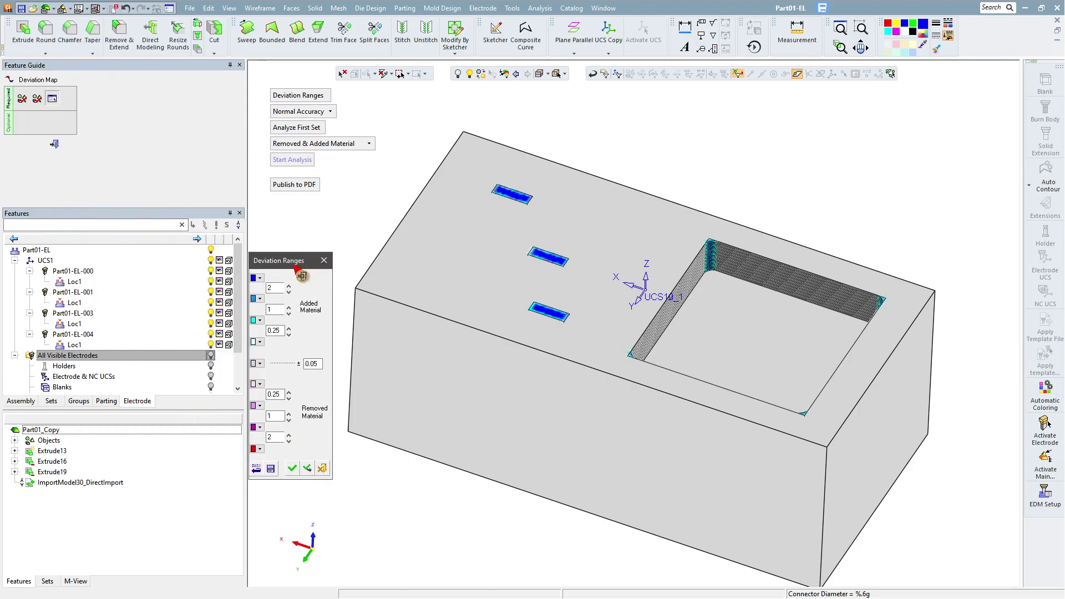
pyautogui.moveTo(712, 485); pyautogui.dragTo(691, 290, button='middle')
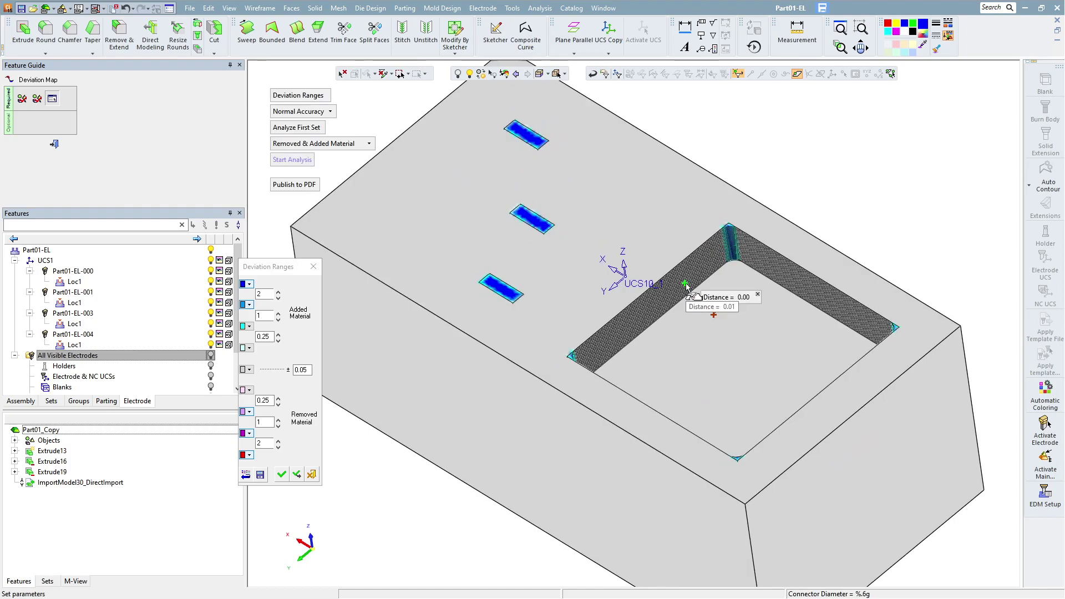
pyautogui.click(687, 284)
pyautogui.click(704, 251)
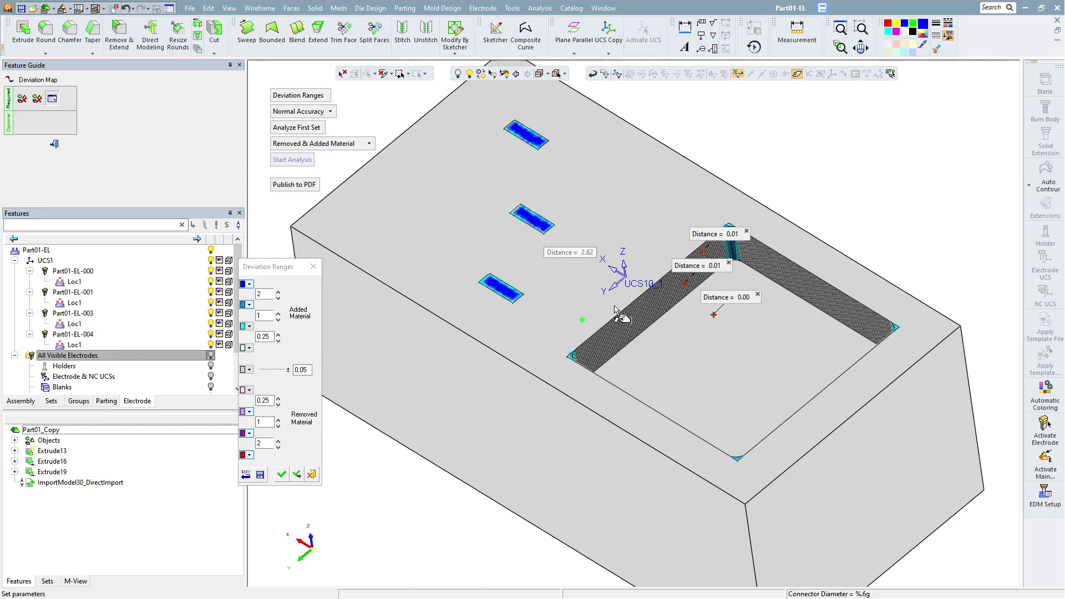
pyautogui.moveTo(797, 193); pyautogui.dragTo(857, 208, button='middle')
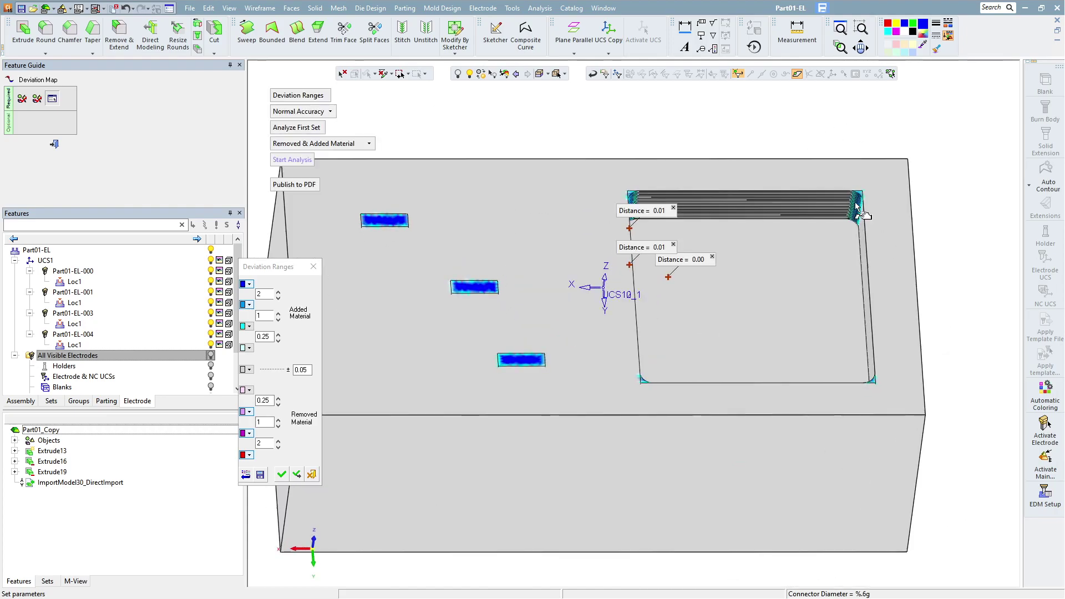
pyautogui.moveTo(574, 232)
pyautogui.mouseDown(button='middle')
pyautogui.moveTo(537, 305)
pyautogui.moveTo(566, 215)
pyautogui.mouseUp(button='middle')
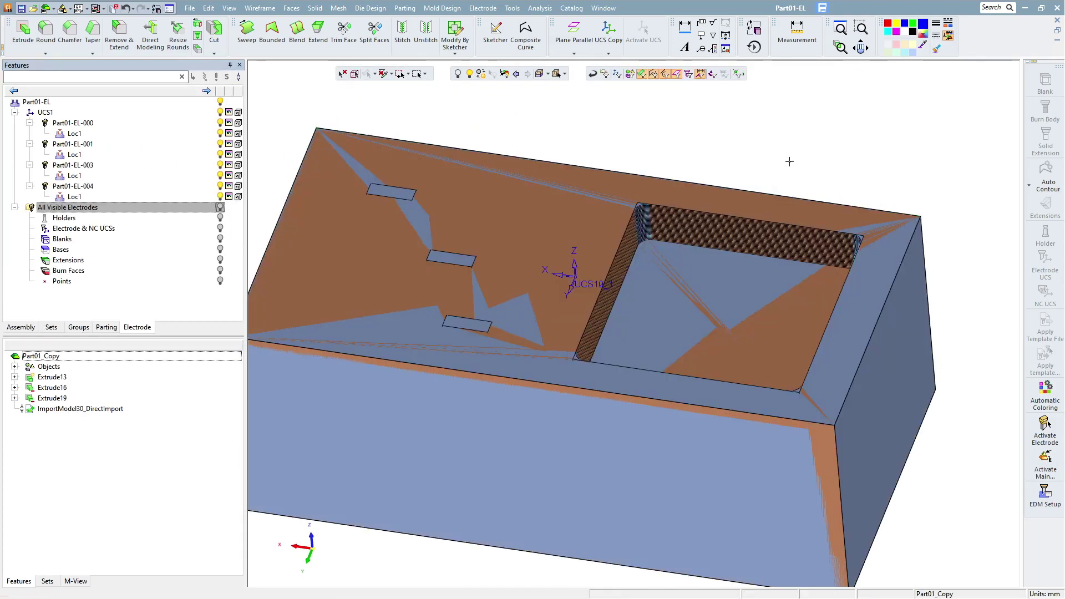
pyautogui.moveTo(582, 250)
pyautogui.mouseDown(button='middle')
pyautogui.moveTo(550, 302)
pyautogui.moveTo(736, 252)
pyautogui.moveTo(698, 262)
pyautogui.mouseUp(button='middle')
pyautogui.scroll(2, 736, 251)
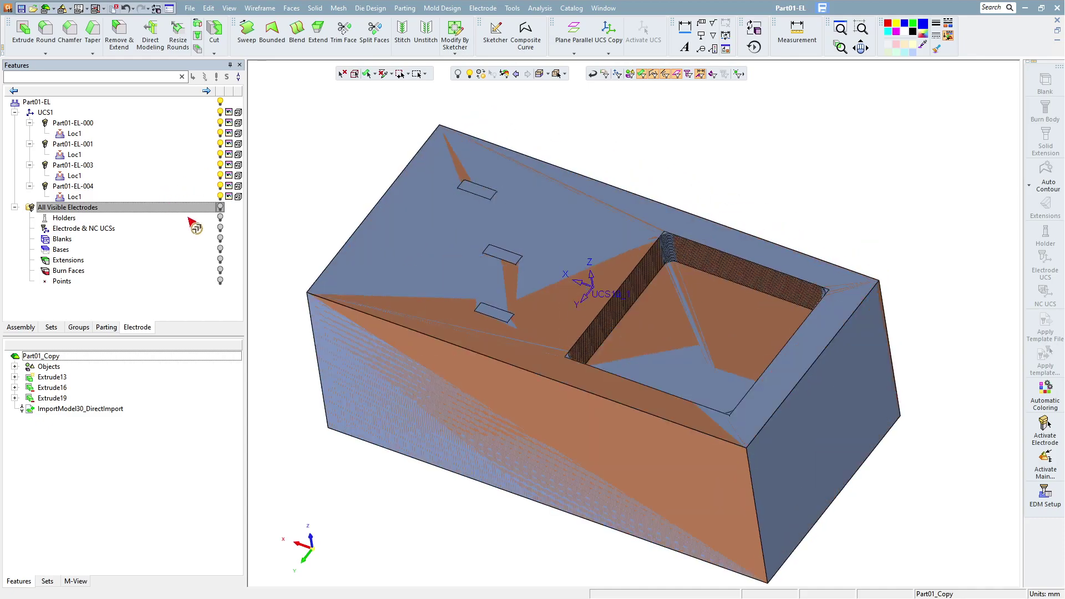
# - Show All Visible Electrodes again on the part and clear the selection
pyautogui.click(221, 208)
pyautogui.moveTo(582, 286); pyautogui.dragTo(560, 252, button='middle')
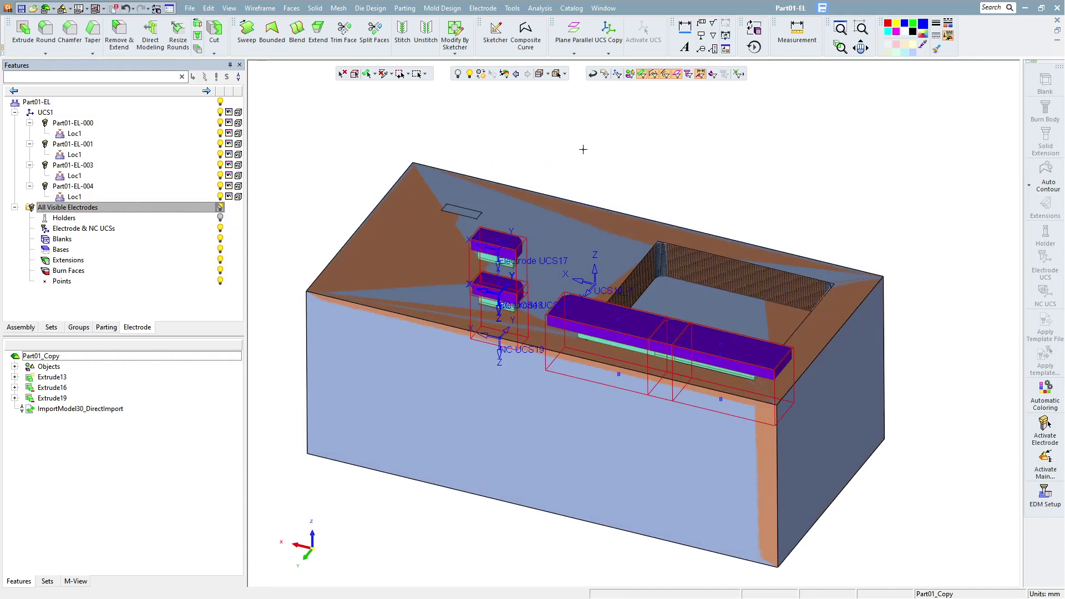
pyautogui.click(315, 7)
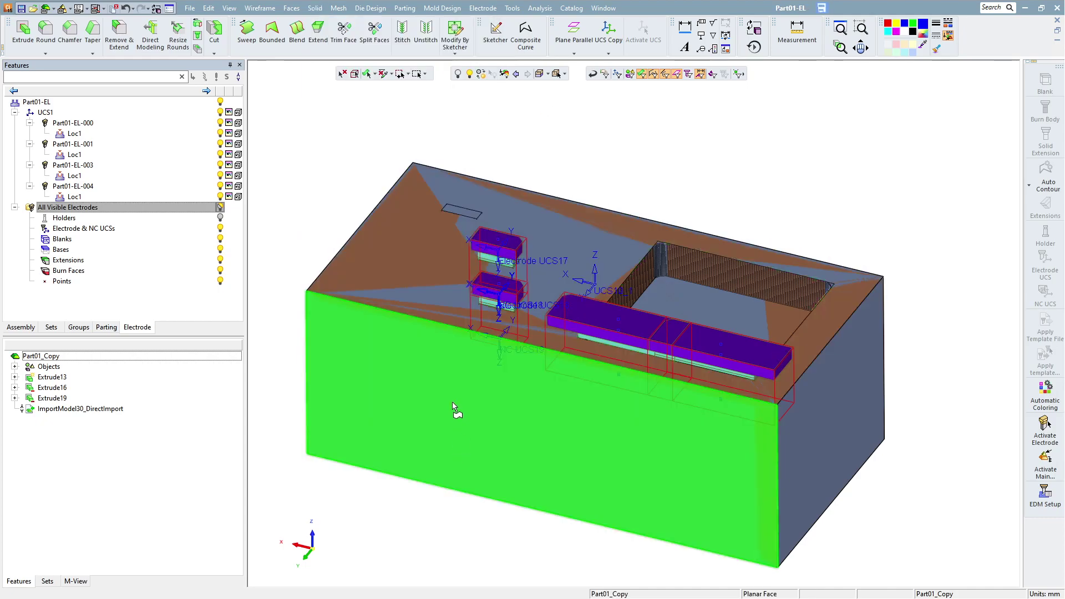
pyautogui.rightClick(454, 407)
pyautogui.click(511, 120)
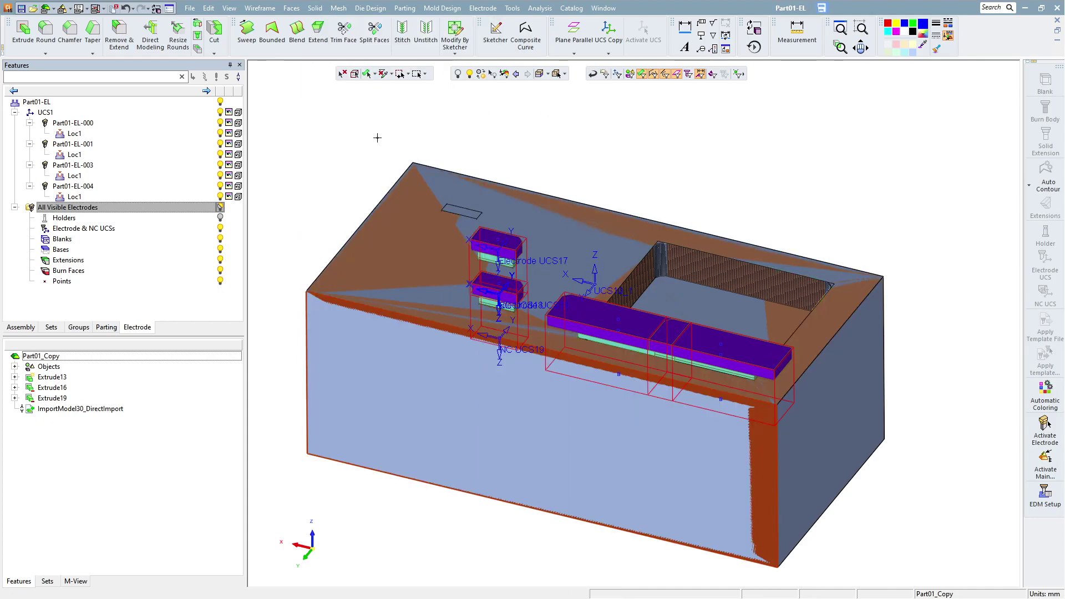
pyautogui.click(345, 74)
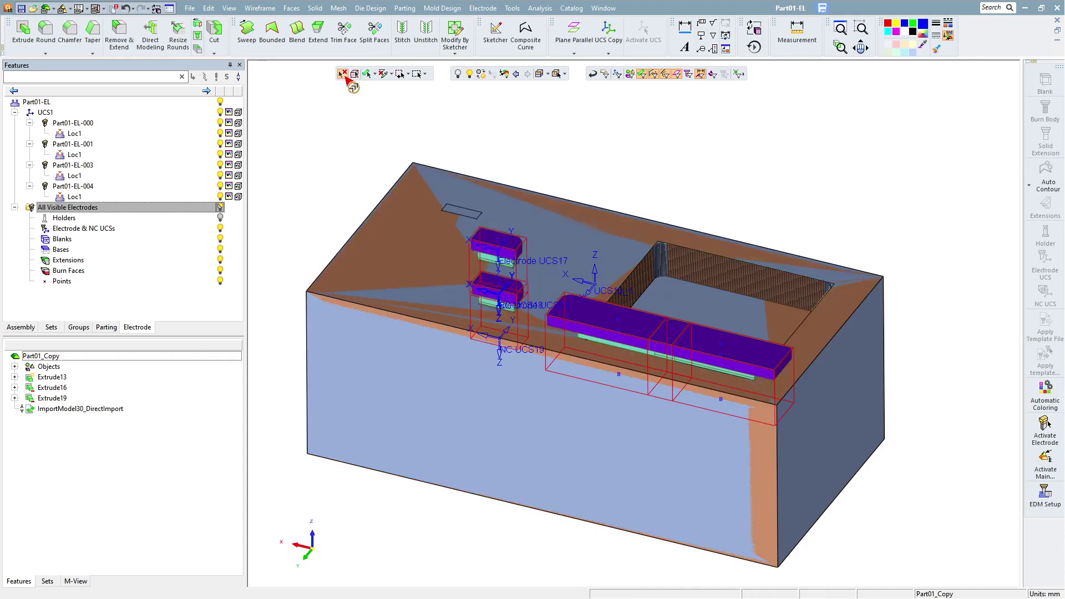
pyautogui.click(315, 9)
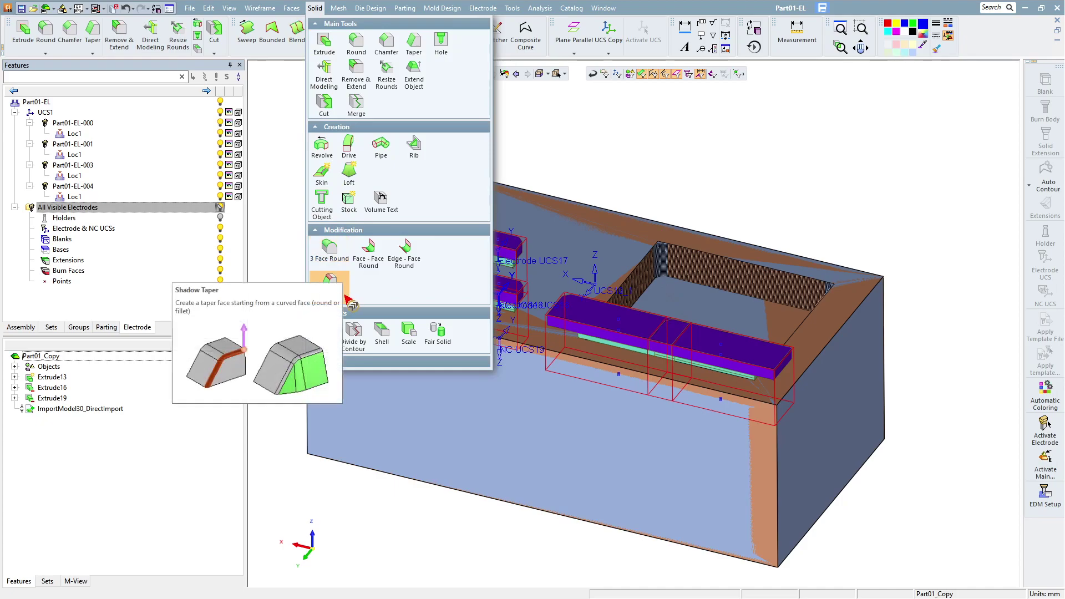
# - Cut Part01_Copy with the first electrode, creating Cut31
pyautogui.click(325, 104)
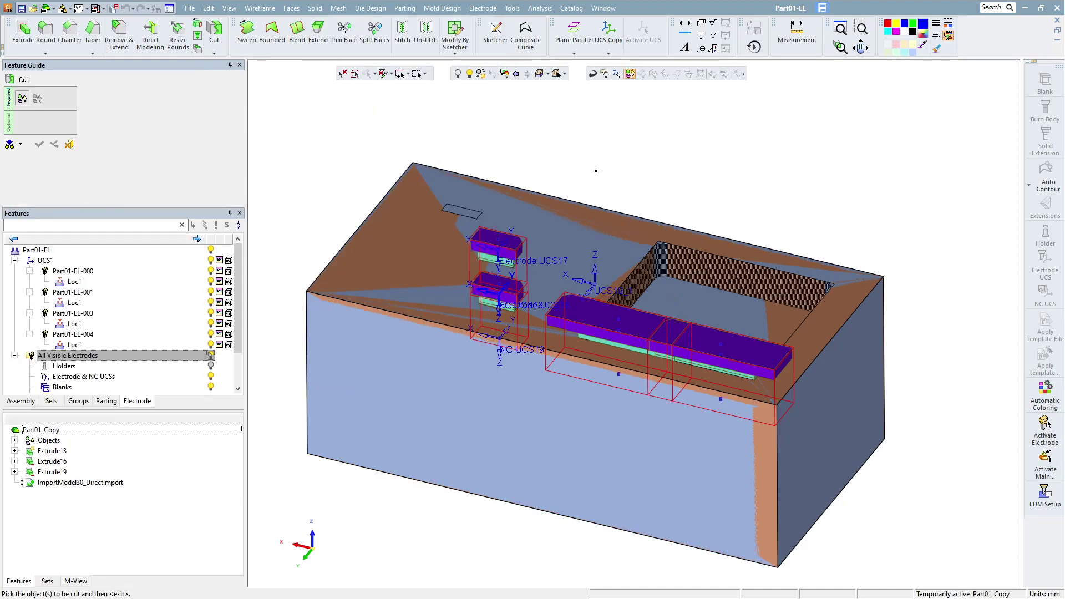
pyautogui.click(661, 256)
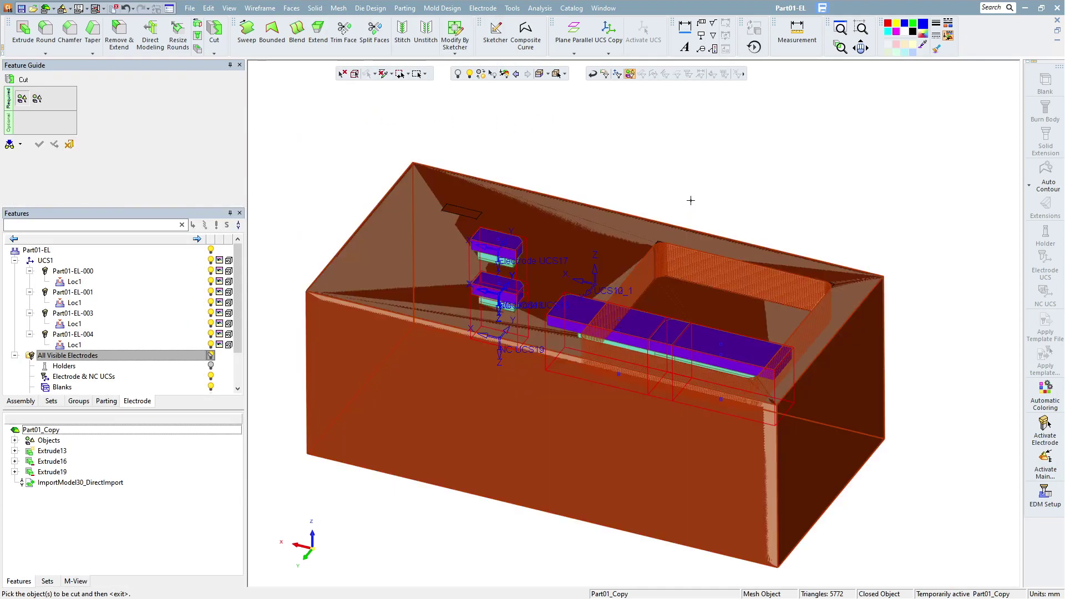
pyautogui.middleClick(706, 161)
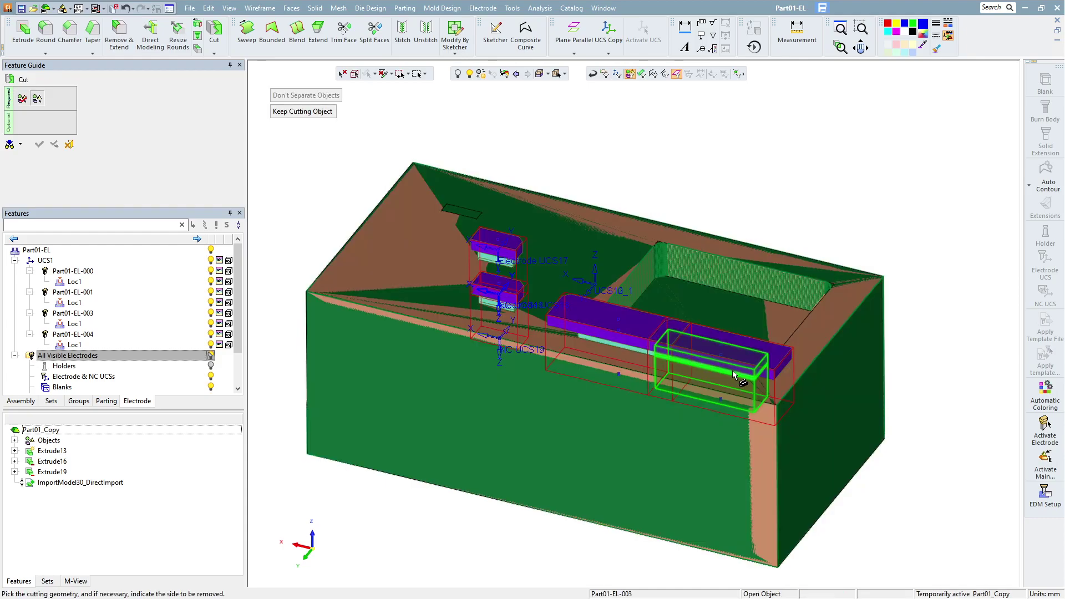
pyautogui.click(737, 385)
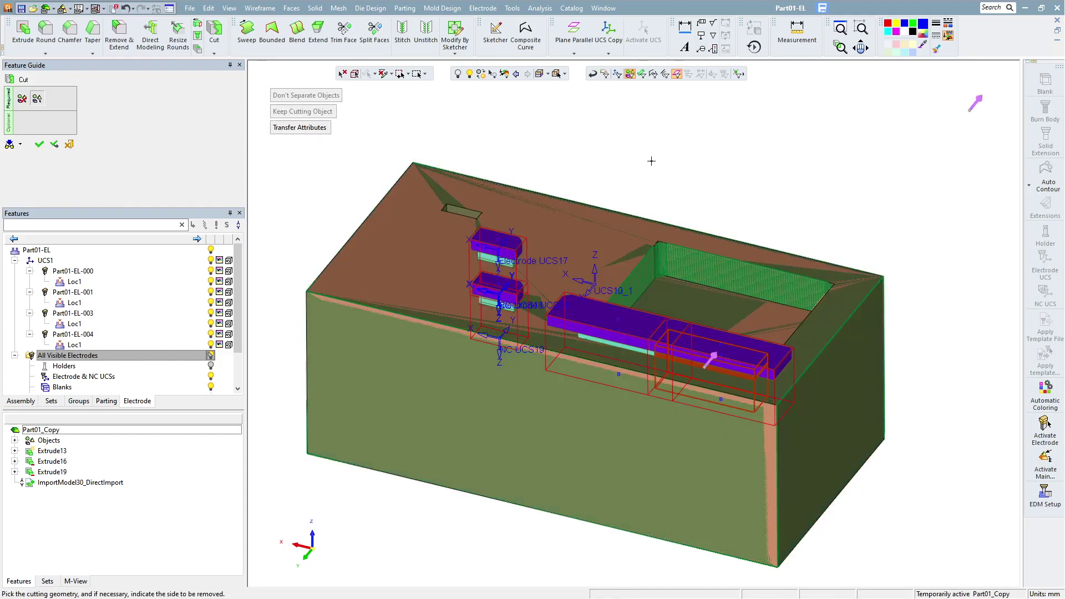
pyautogui.rightClick(652, 160)
pyautogui.click(648, 163)
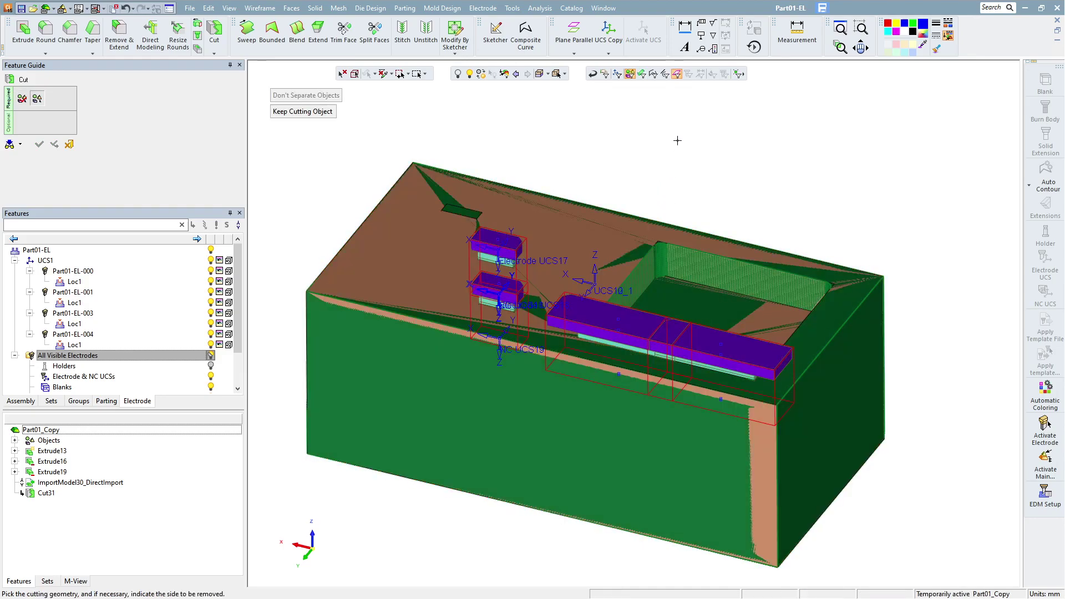
# - Cut the part copy with Part01-EL-004 and the next electrode, adding Cut32 and Cut33
pyautogui.click(624, 357)
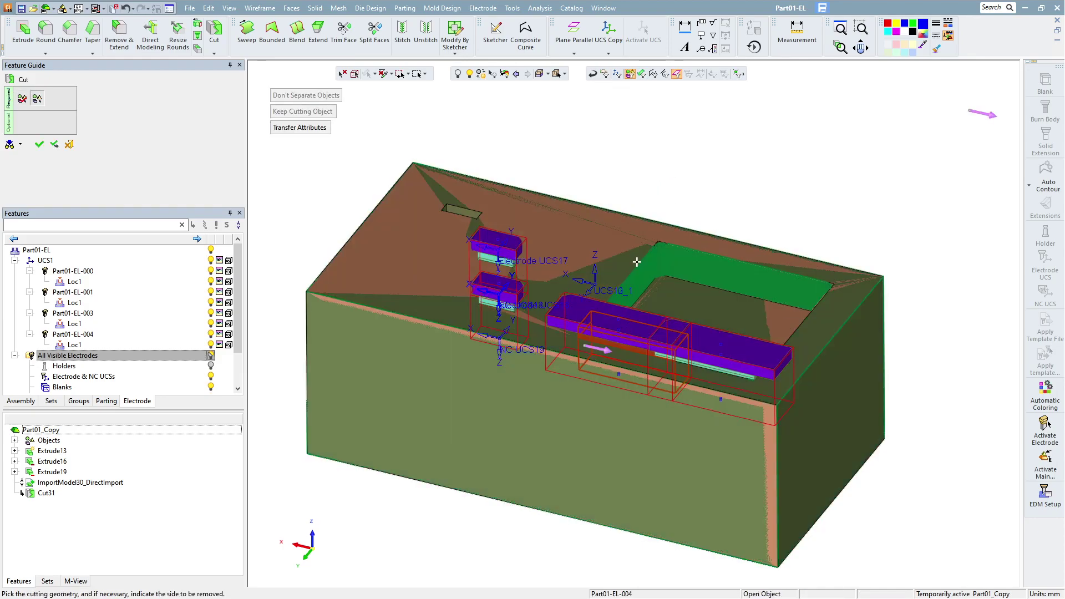
pyautogui.rightClick(647, 188)
pyautogui.click(666, 196)
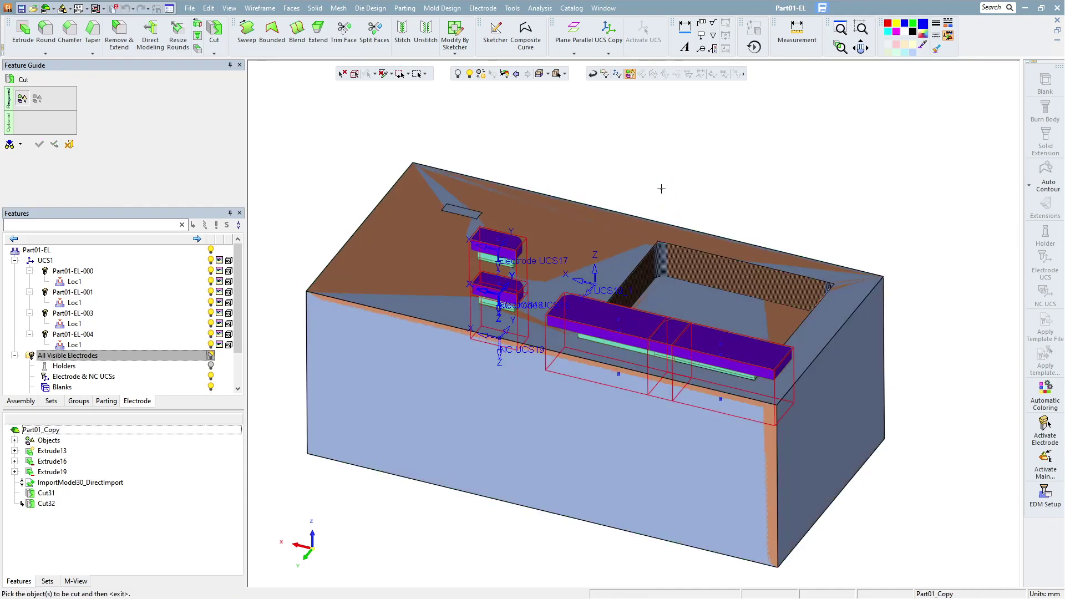
pyautogui.click(663, 260)
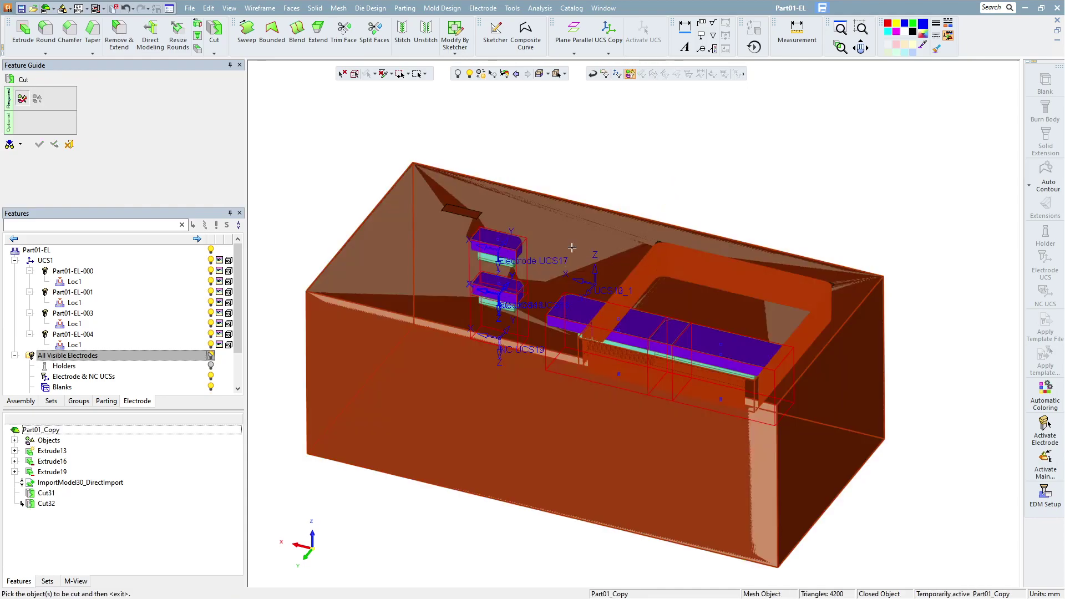
pyautogui.click(509, 307)
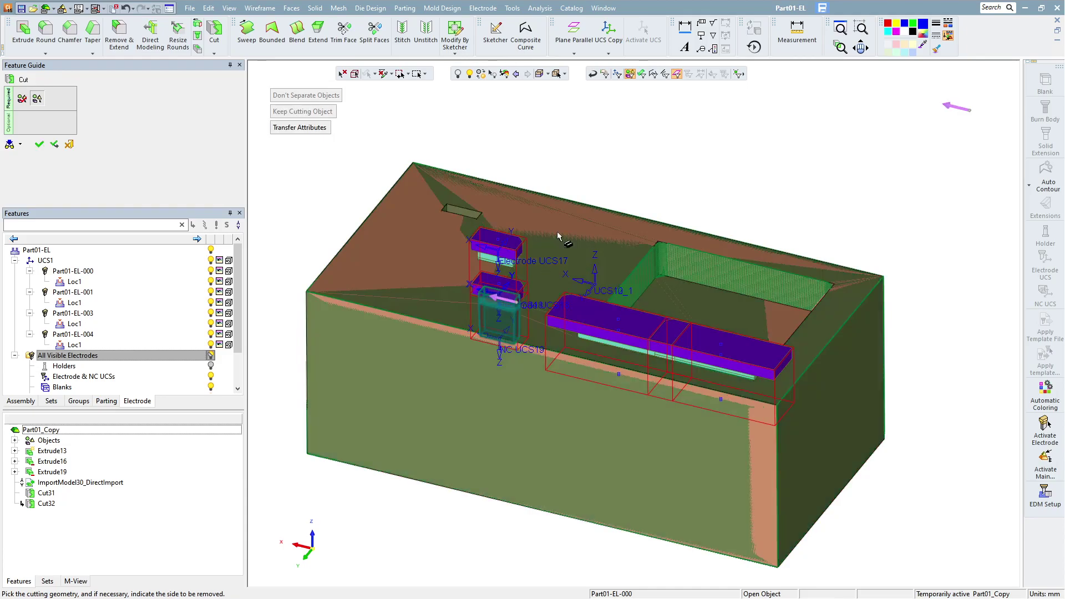
pyautogui.rightClick(620, 170)
pyautogui.click(623, 165)
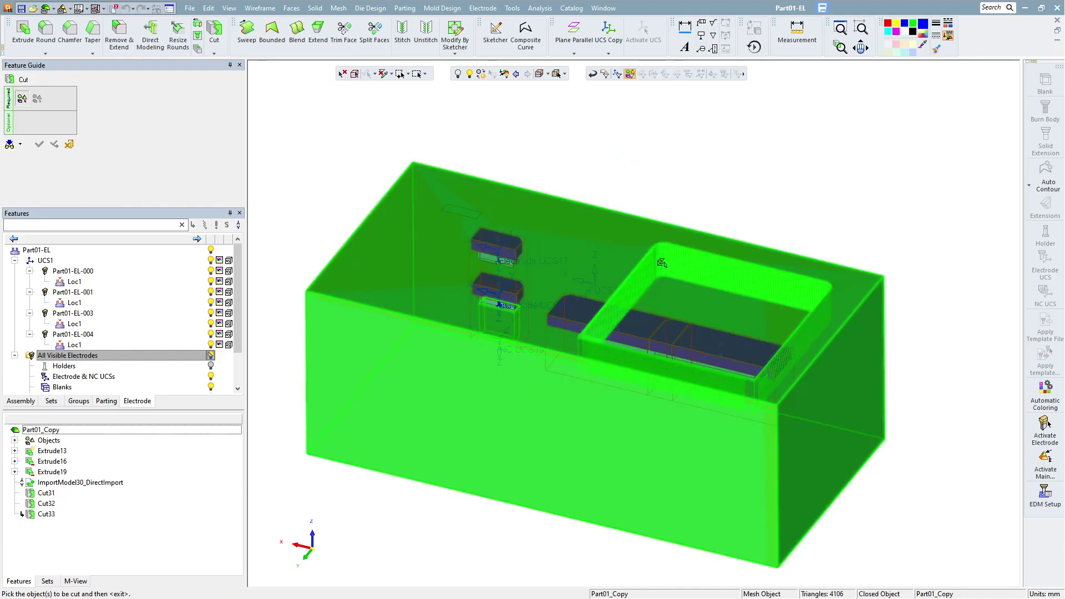
# - Cut the part copy with electrode Part01-EL-001, adding Cut34
pyautogui.click(708, 350)
pyautogui.click(504, 274)
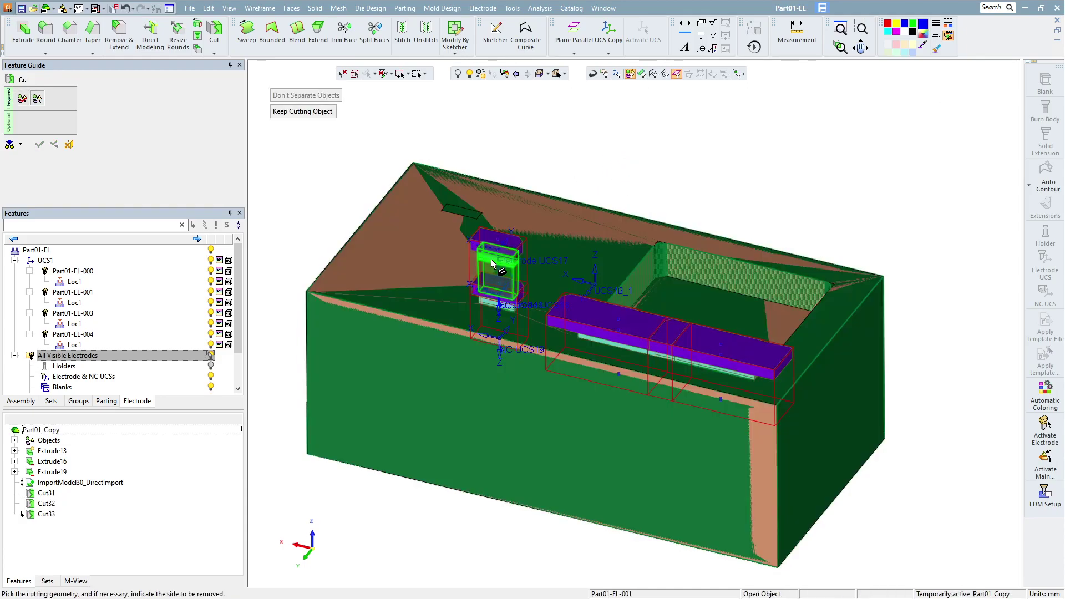
pyautogui.rightClick(602, 155)
pyautogui.click(597, 152)
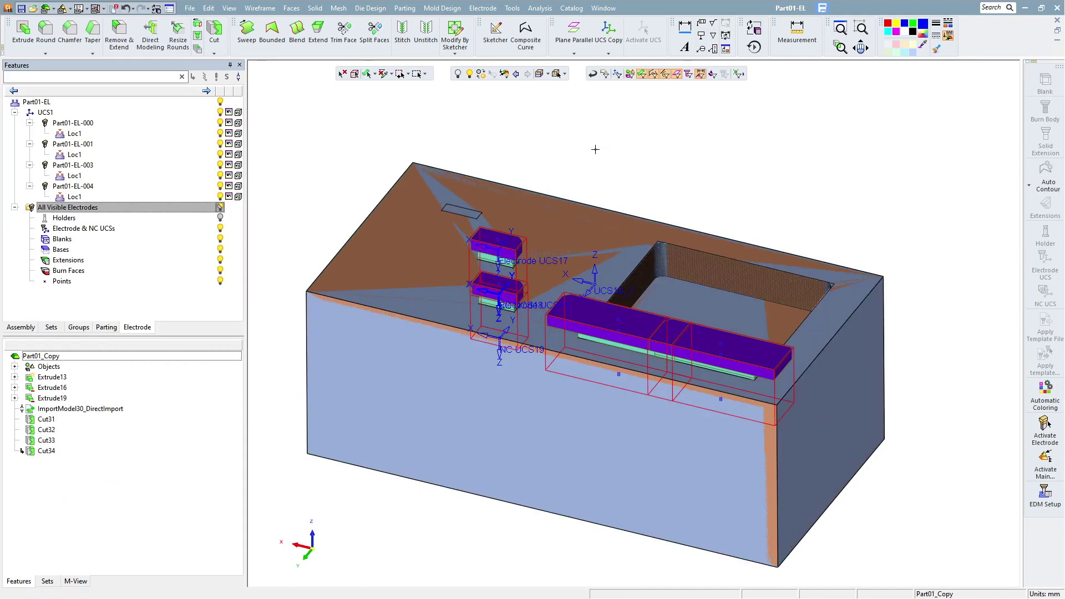
# - Hide All Visible Electrodes and orbit to inspect the cut part copy
pyautogui.click(221, 207)
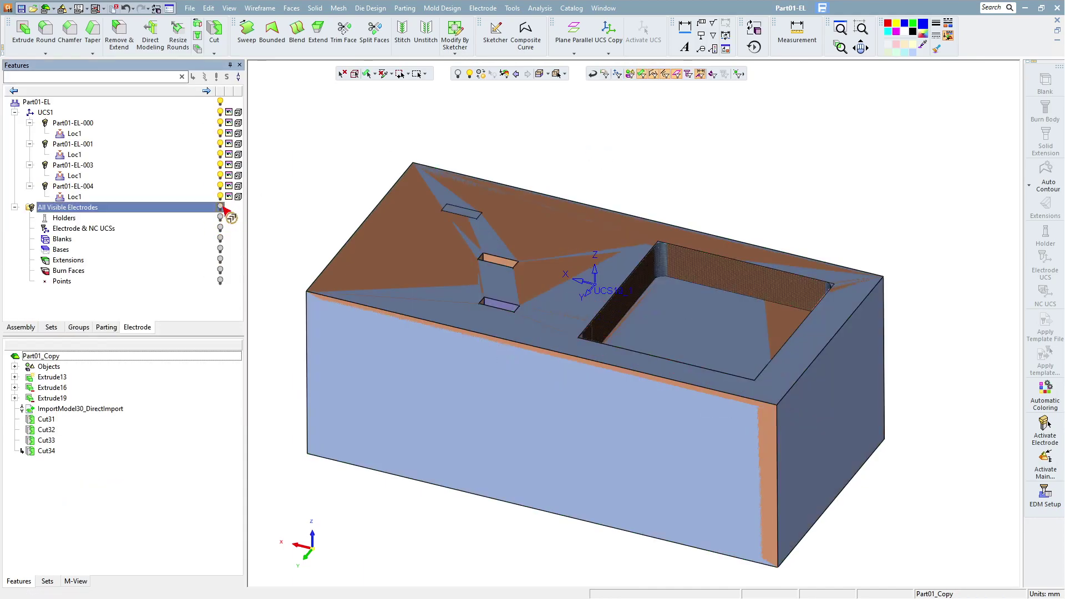
pyautogui.moveTo(562, 203)
pyautogui.mouseDown(button='middle')
pyautogui.moveTo(563, 408)
pyautogui.moveTo(613, 319)
pyautogui.moveTo(576, 146)
pyautogui.mouseUp(button='middle')
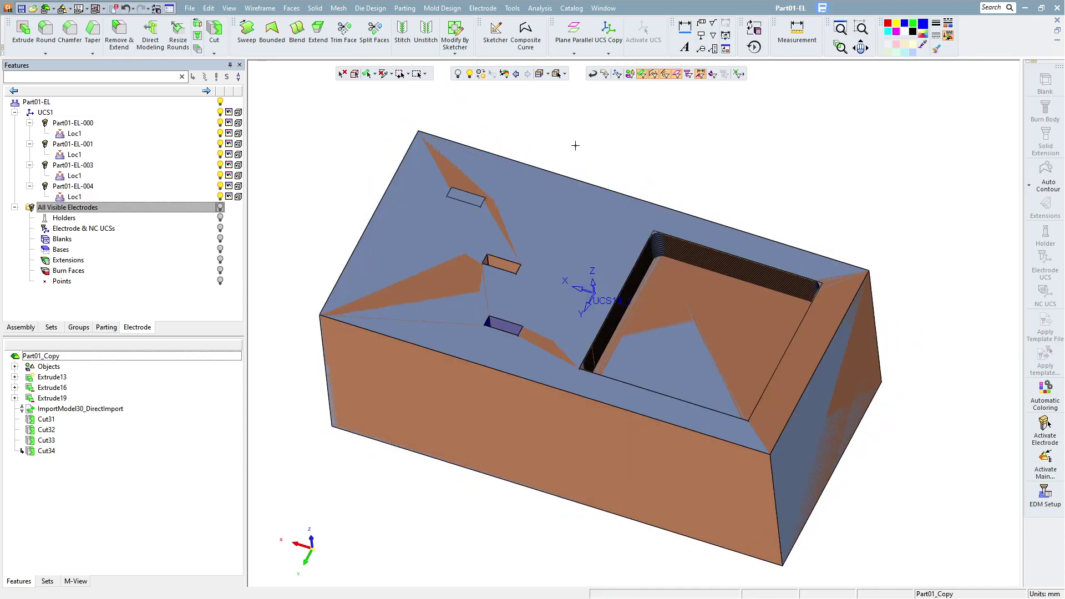
pyautogui.click(540, 8)
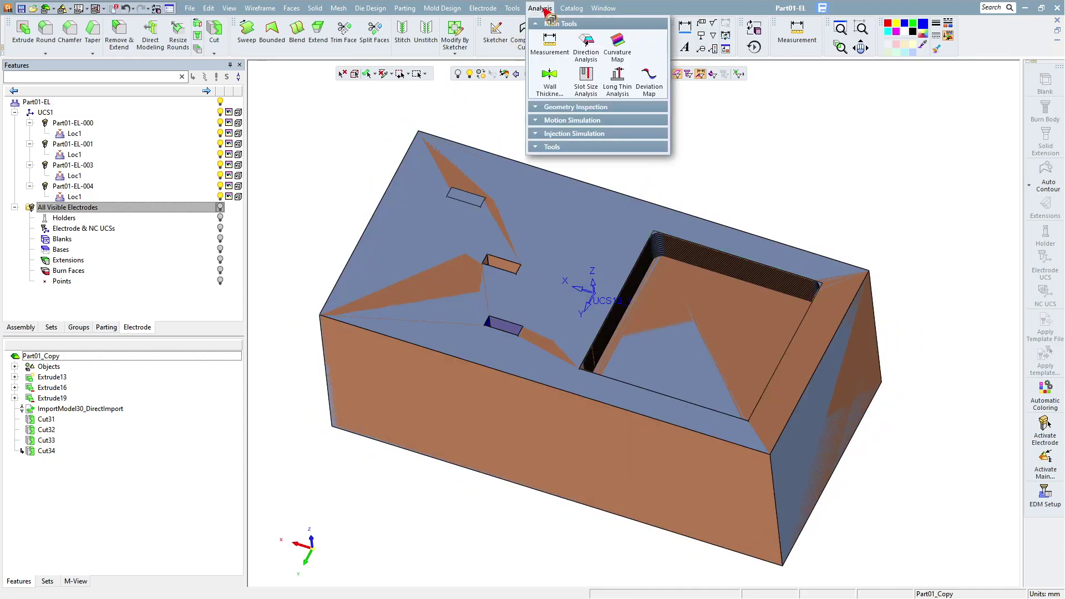
pyautogui.moveTo(649, 80)
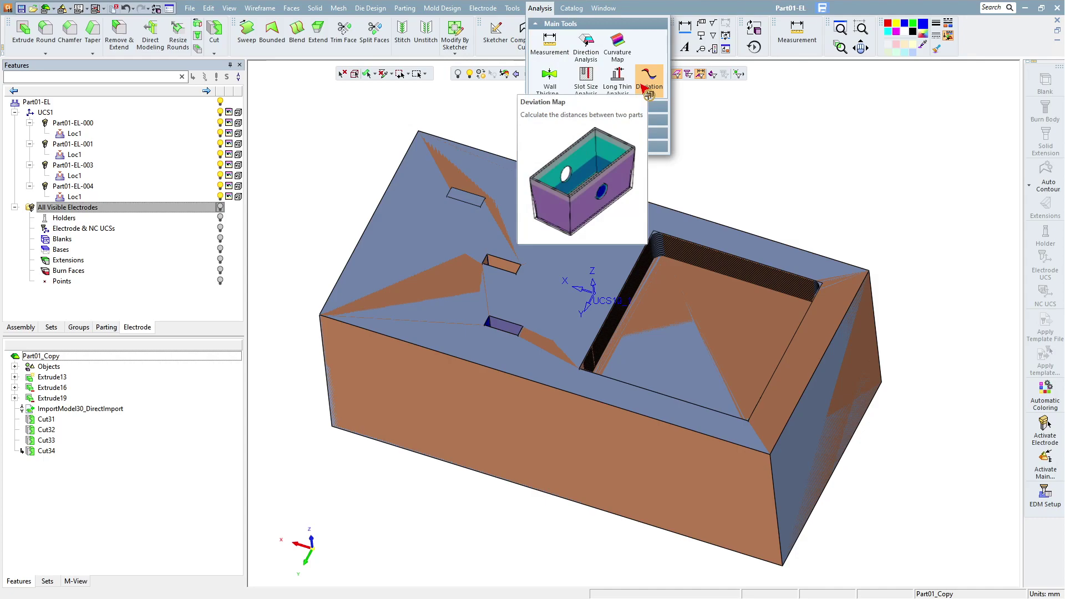
# - Run a deviation map between the stock mesh and the cut part faces
pyautogui.click(648, 84)
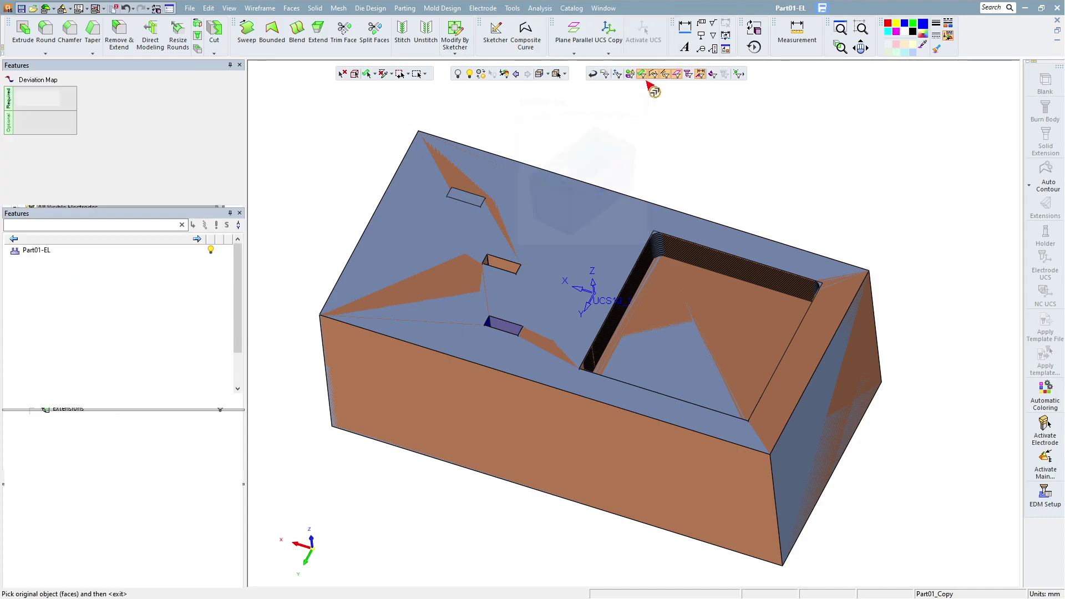
pyautogui.click(656, 243)
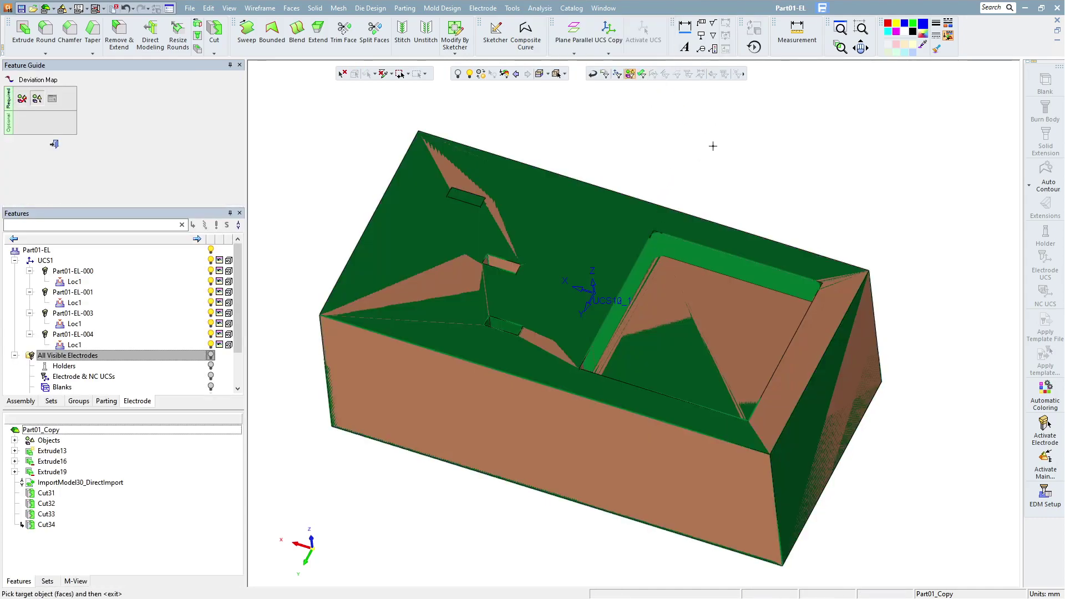
pyautogui.middleClick(692, 208)
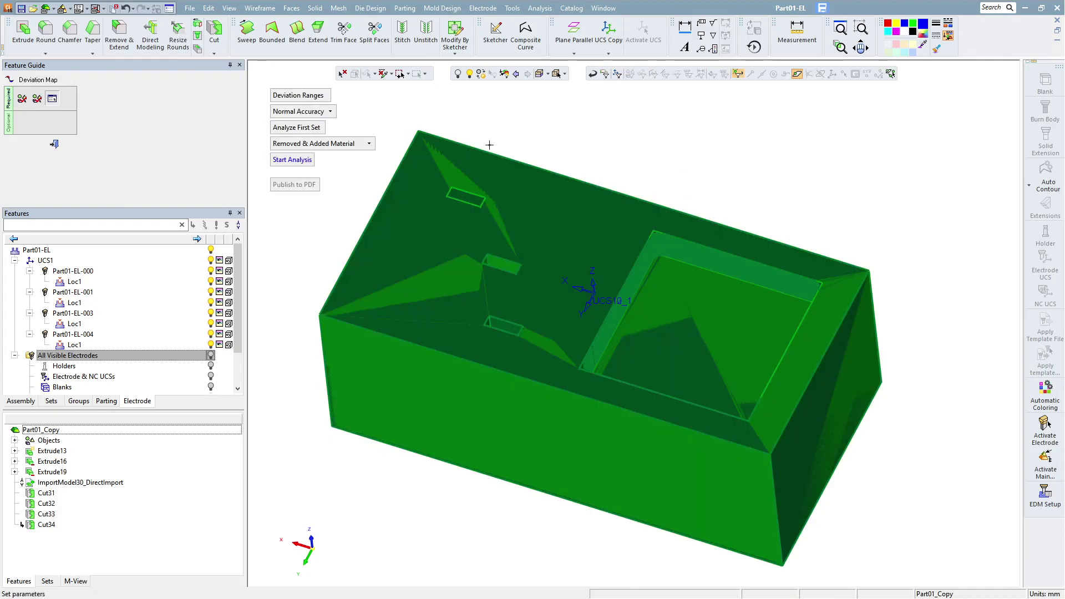
pyautogui.click(287, 160)
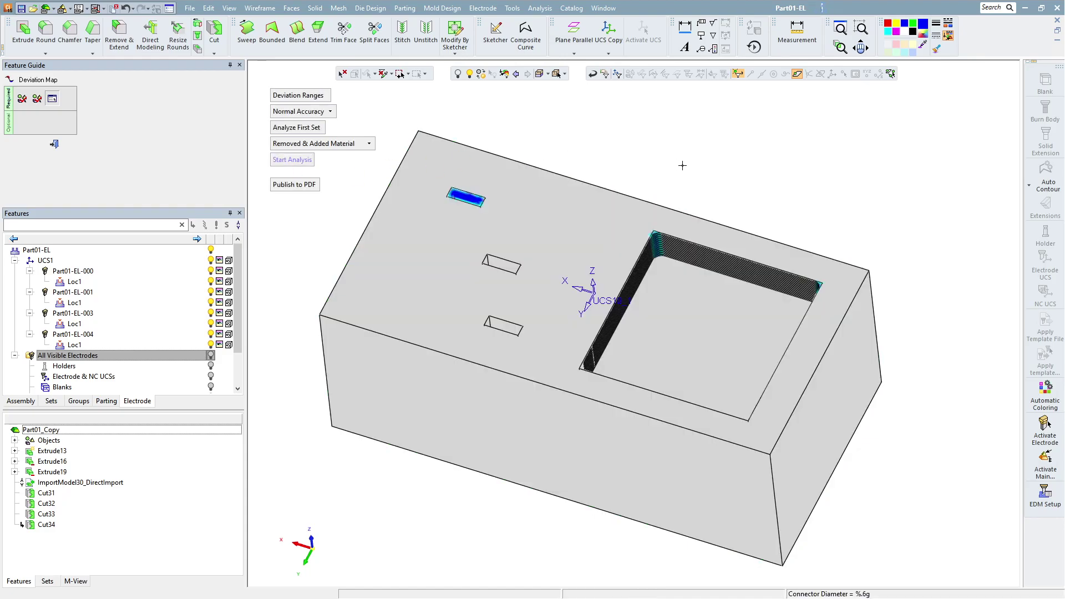
# - Orbit the deviation map to check the colouring at the pocket corners and top slot
pyautogui.moveTo(692, 188); pyautogui.dragTo(699, 178, button='middle')
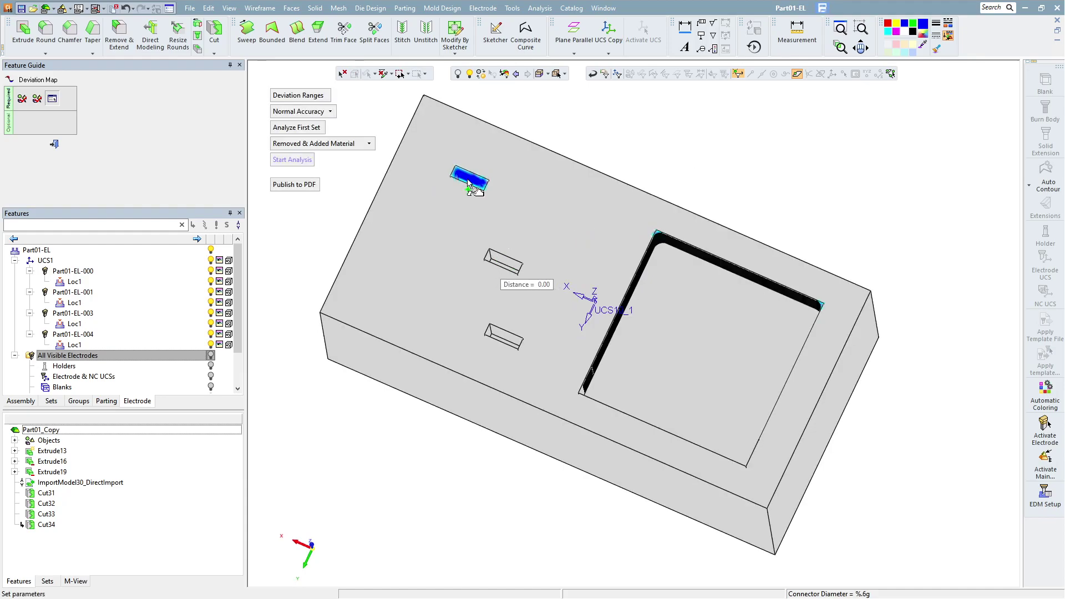
pyautogui.moveTo(674, 305); pyautogui.dragTo(576, 389, button='middle')
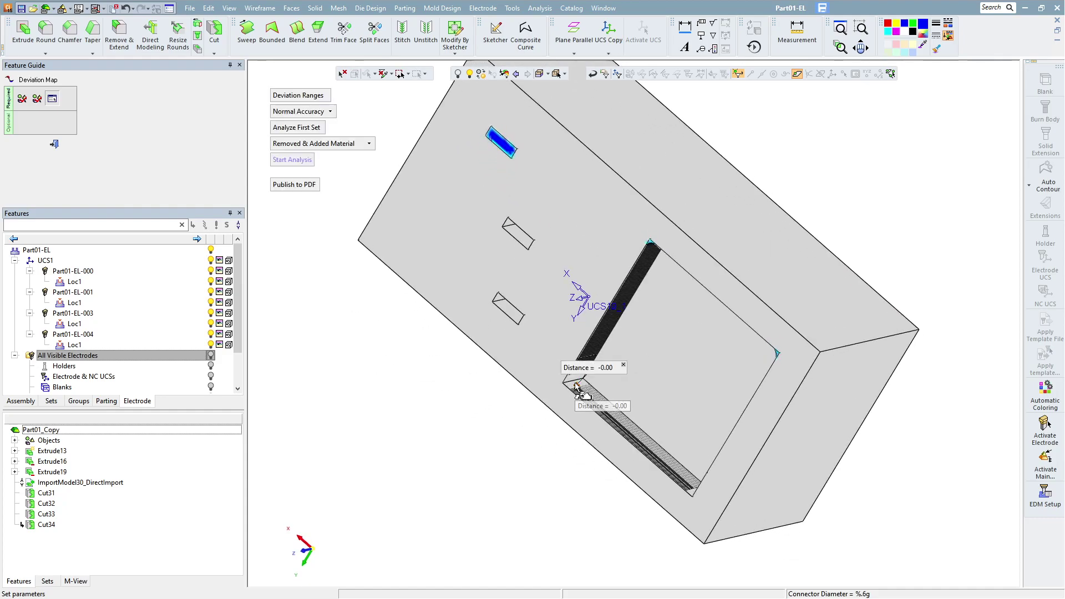
pyautogui.moveTo(582, 391)
pyautogui.mouseDown(button='middle')
pyautogui.moveTo(694, 418)
pyautogui.moveTo(721, 264)
pyautogui.moveTo(764, 333)
pyautogui.moveTo(642, 314)
pyautogui.moveTo(599, 292)
pyautogui.mouseUp(button='middle')
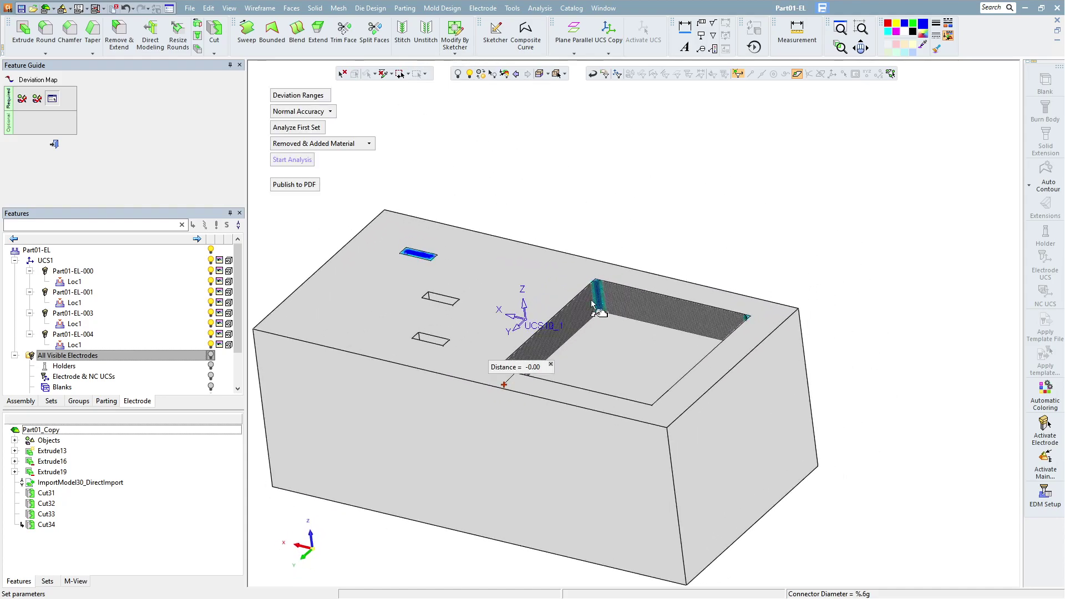
pyautogui.moveTo(617, 329); pyautogui.dragTo(720, 344, button='middle')
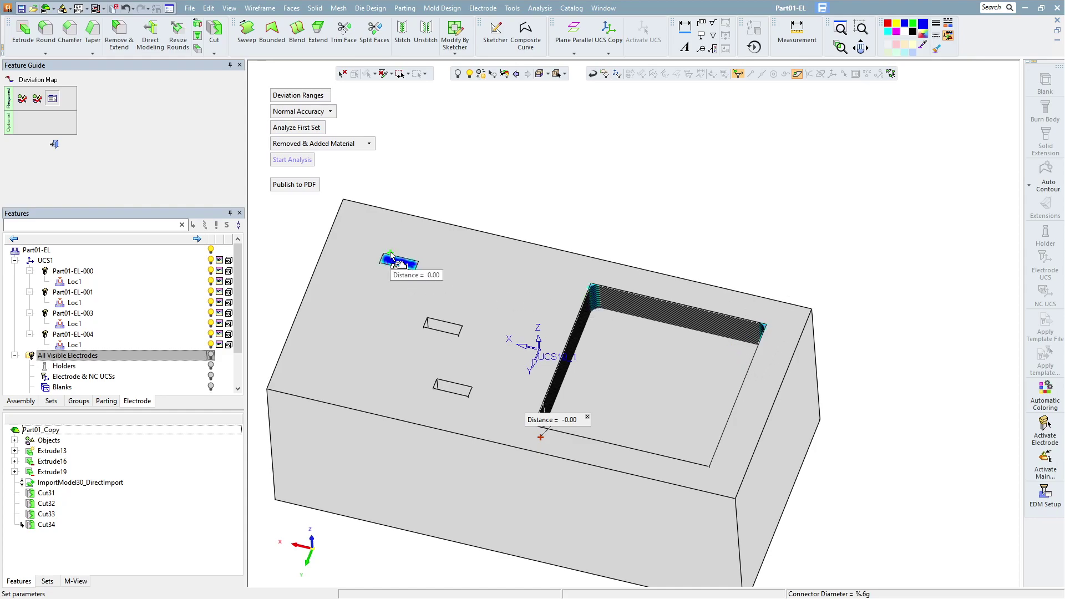
pyautogui.moveTo(634, 157); pyautogui.dragTo(610, 200, button='middle')
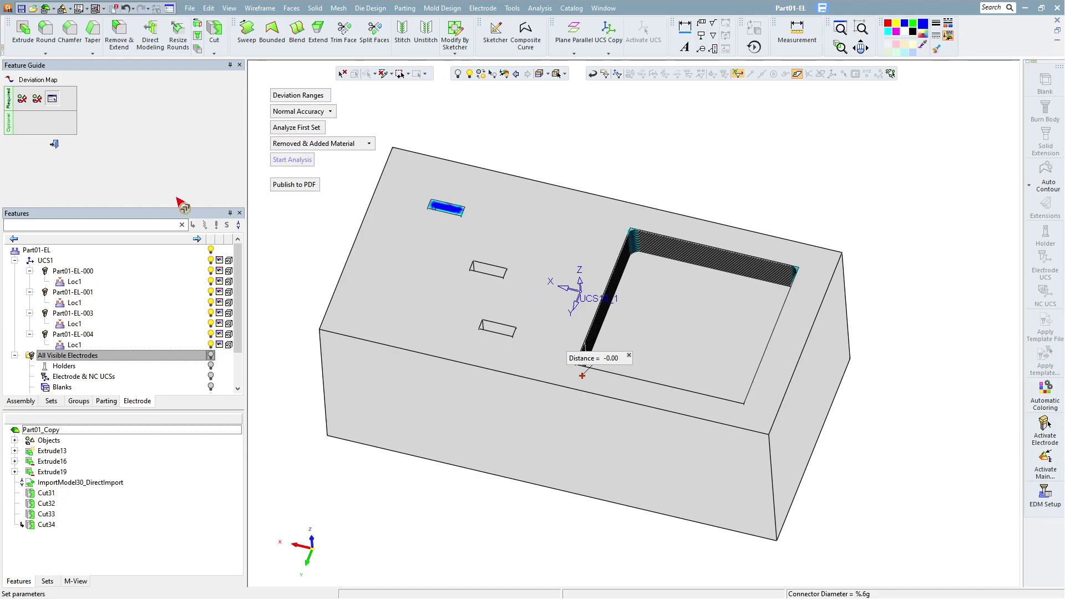
# - Exit the Deviation Map and orbit the normally shaded part copy slightly
pyautogui.click(54, 144)
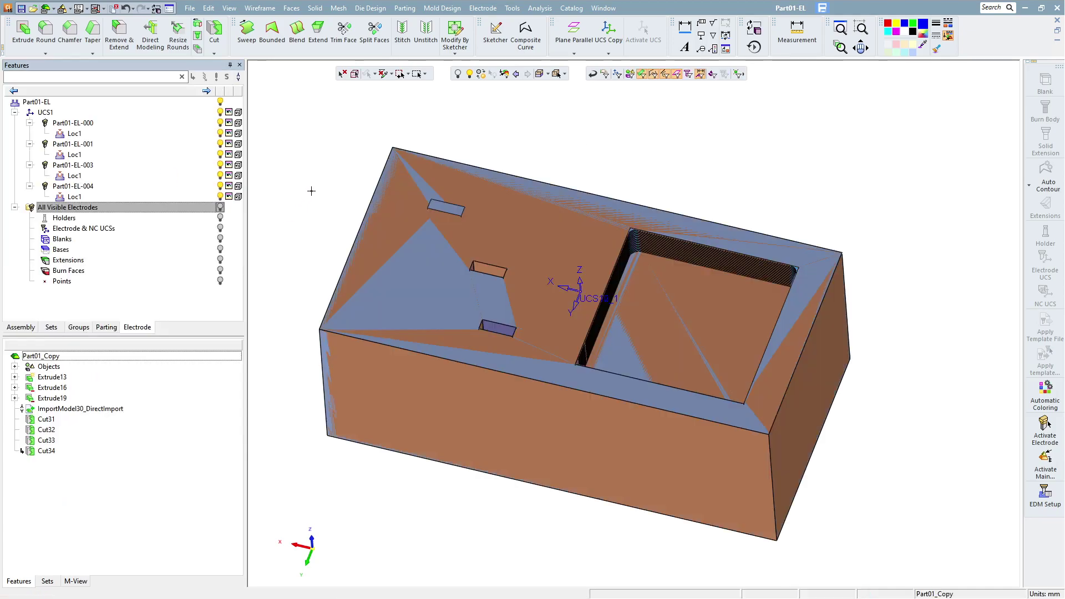
pyautogui.moveTo(311, 190); pyautogui.dragTo(356, 220, button='middle')
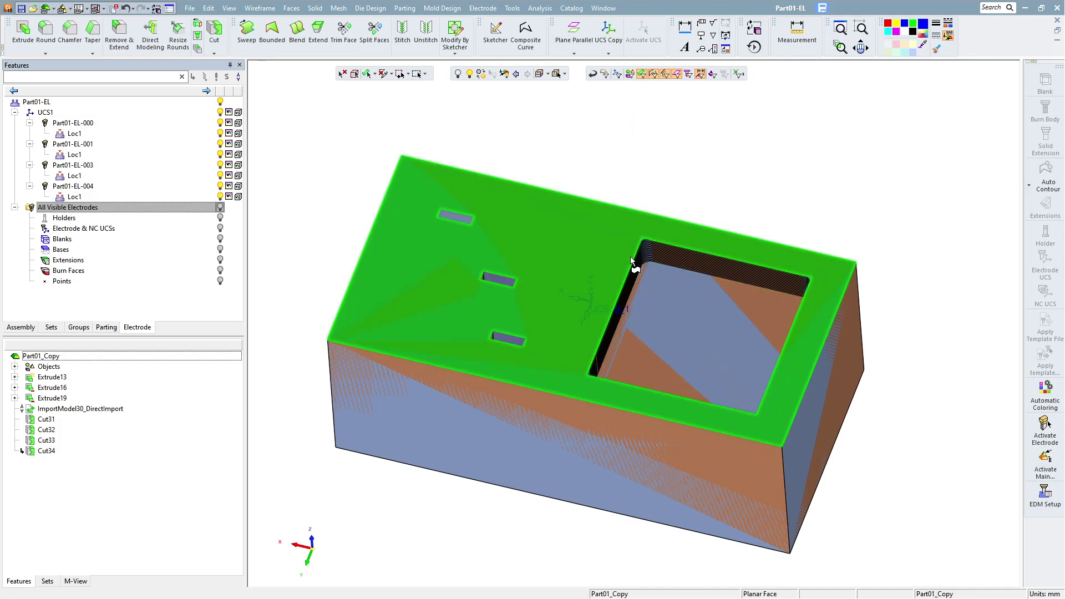
pyautogui.moveTo(671, 201)
pyautogui.mouseDown(button='middle')
pyautogui.moveTo(596, 217)
pyautogui.moveTo(617, 182)
pyautogui.mouseUp(button='middle')
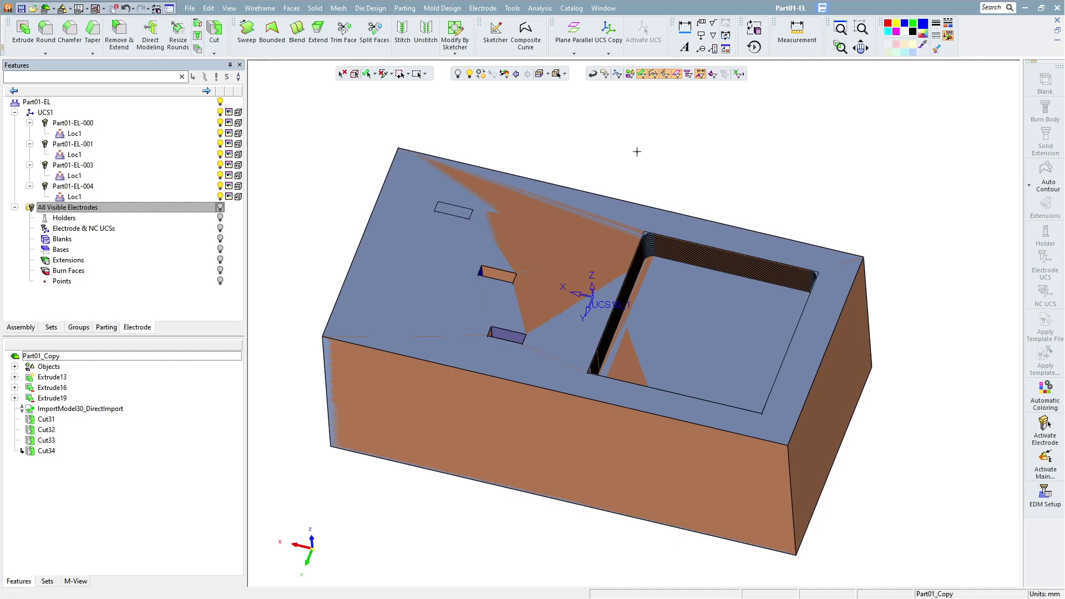
# - Delete Cut31–Cut34 and ImportModel30 from the tree, then open the Mesh menu
pyautogui.click(50, 454)
pyautogui.keyDown('shift'); pyautogui.click(65, 418); pyautogui.keyUp('shift')
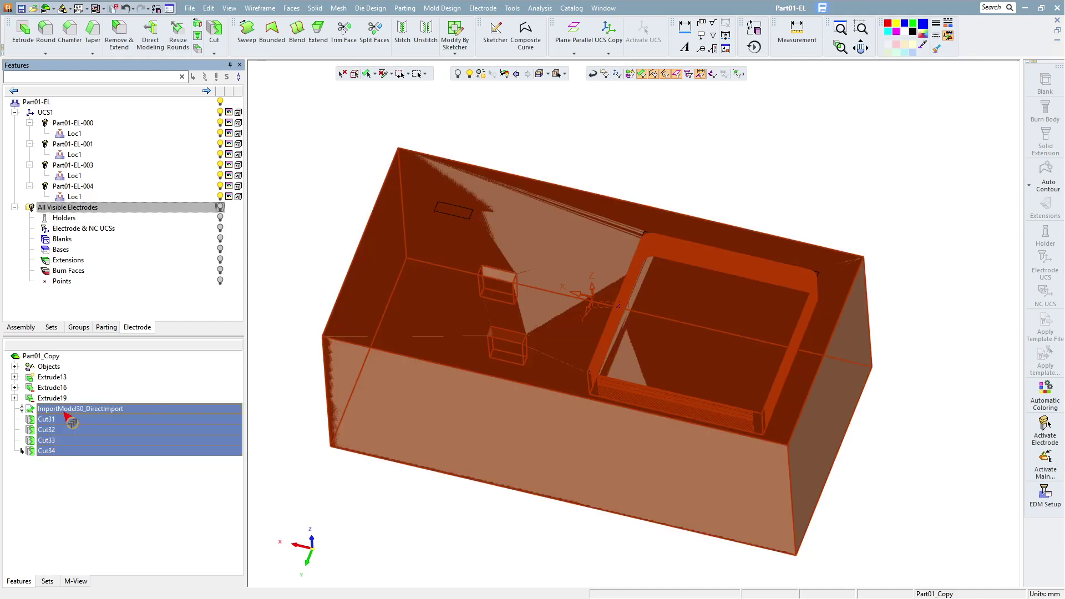
pyautogui.rightClick(65, 415)
pyautogui.click(96, 442)
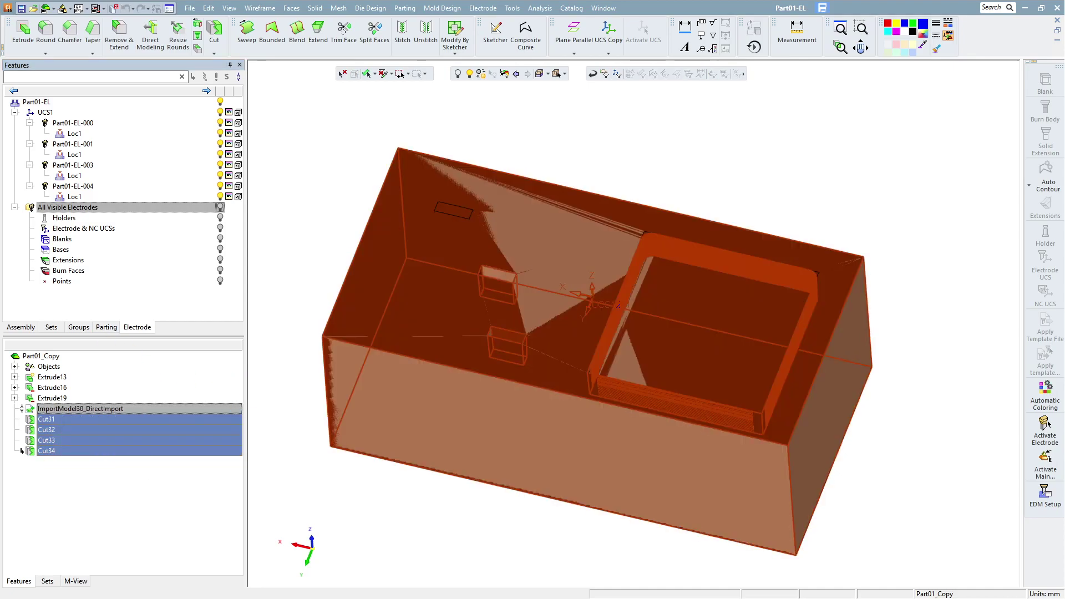
pyautogui.moveTo(516, 248); pyautogui.dragTo(475, 288, button='middle')
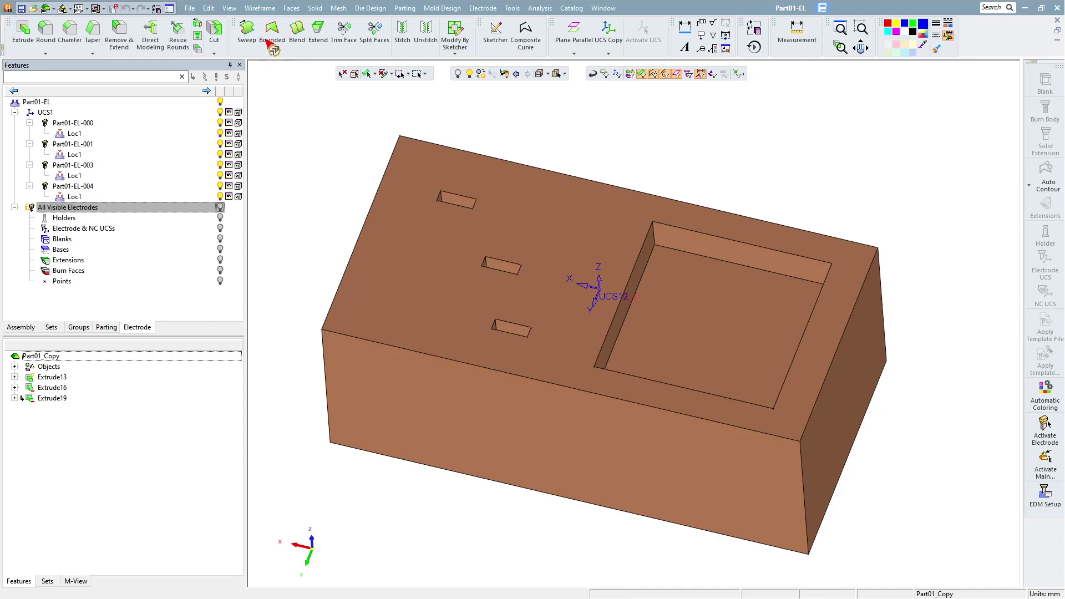
pyautogui.click(315, 9)
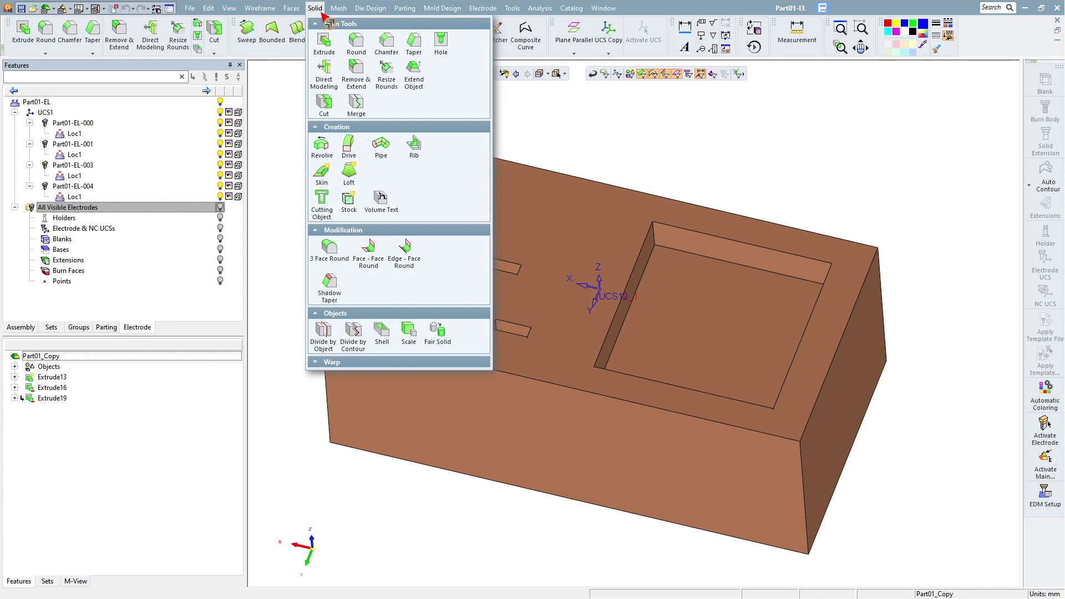
pyautogui.moveTo(339, 8)
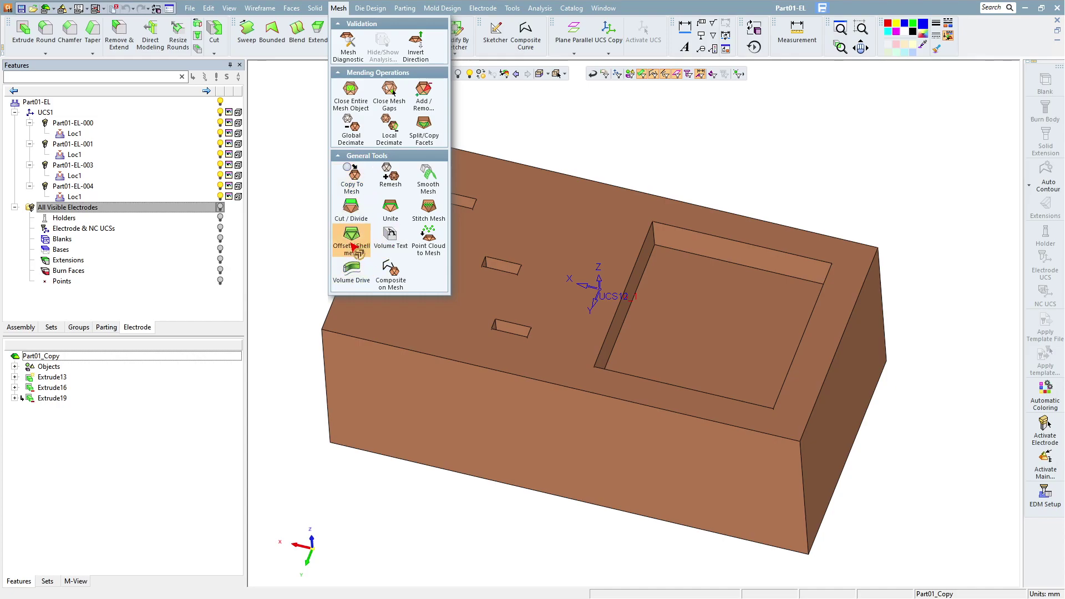
# - Offset the part body outward by 0.5 mm as a mesh, creating Offset Object35
pyautogui.click(354, 247)
pyautogui.click(500, 244)
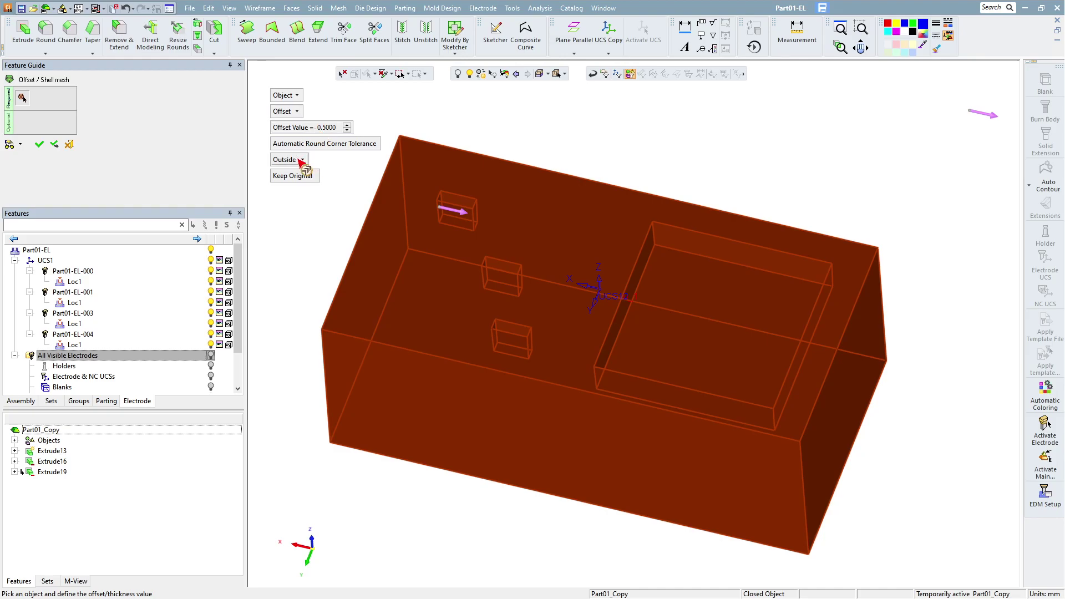
pyautogui.click(39, 147)
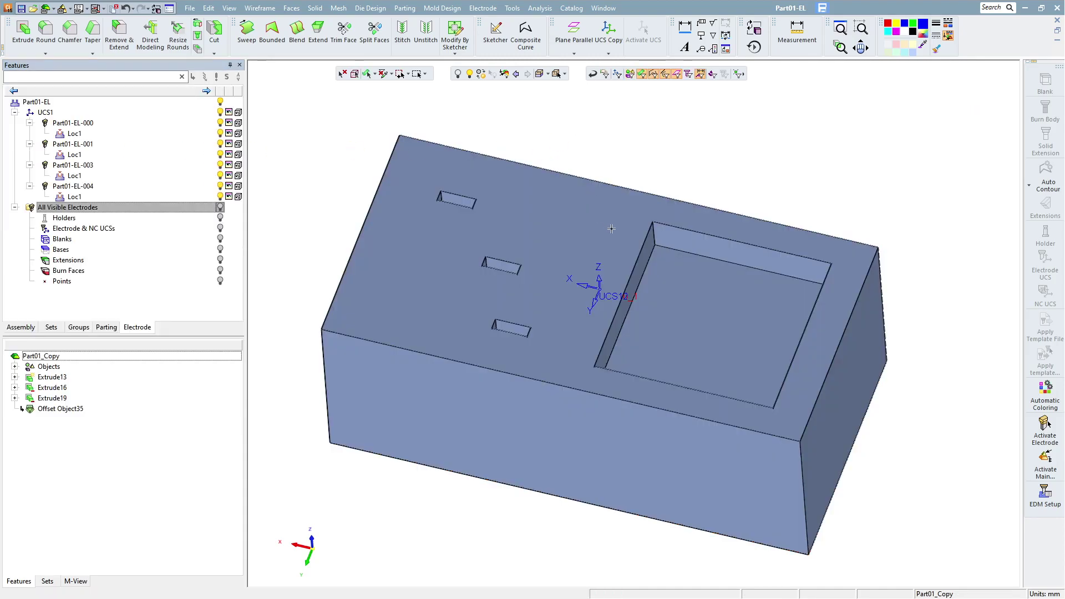
pyautogui.moveTo(661, 182)
pyautogui.keyDown('ctrl'); pyautogui.mouseDown()
pyautogui.moveTo(545, 261)
pyautogui.moveTo(714, 186)
pyautogui.mouseUp(); pyautogui.keyUp('ctrl')
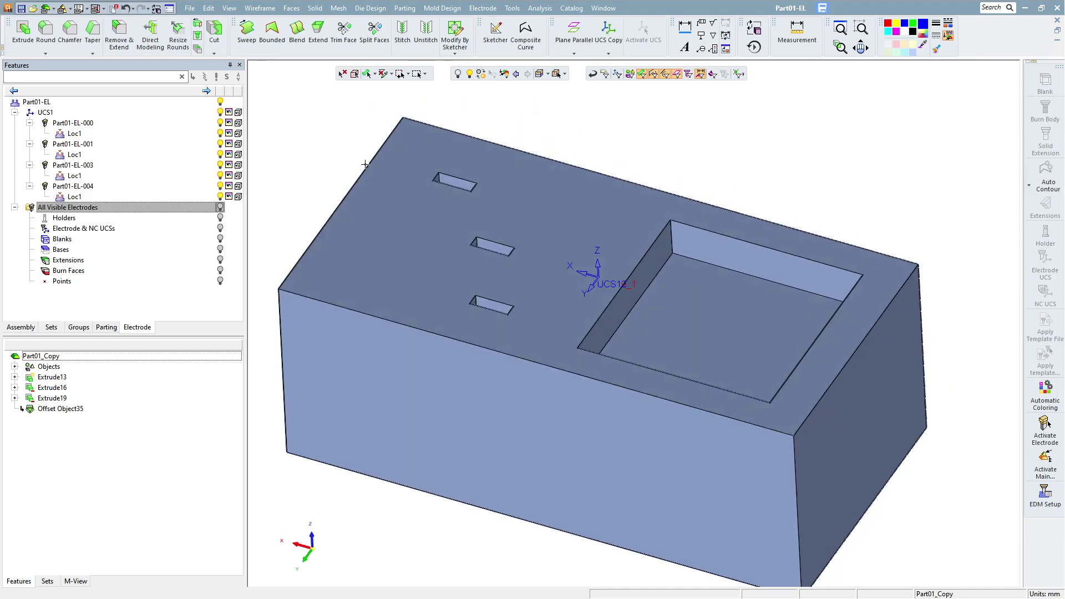
# - Show all electrodes and cut Part01_Copy with both long-slot electrodes
pyautogui.click(221, 207)
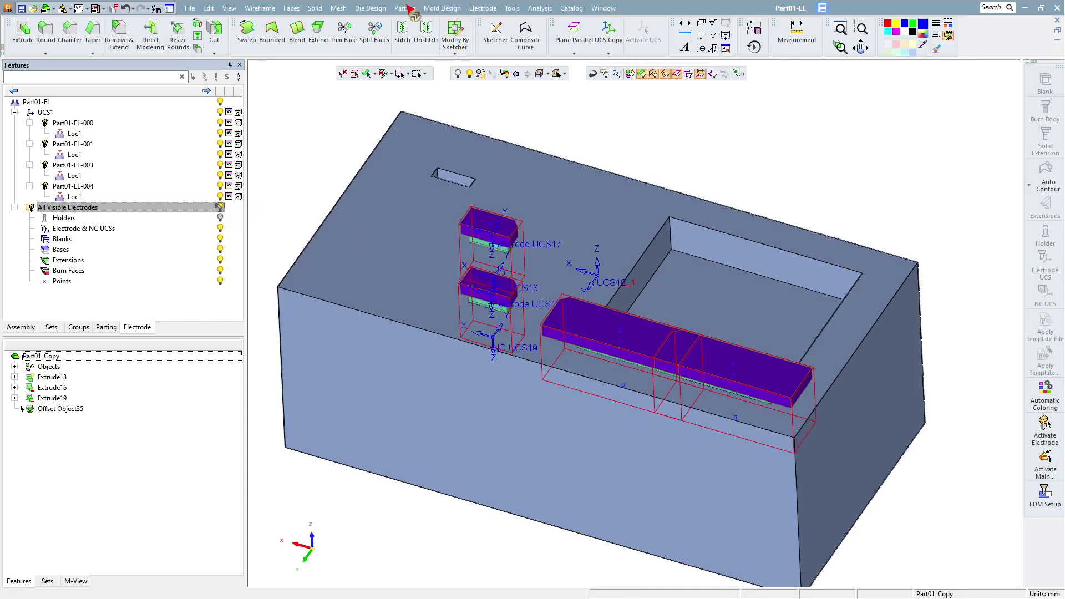
pyautogui.click(315, 8)
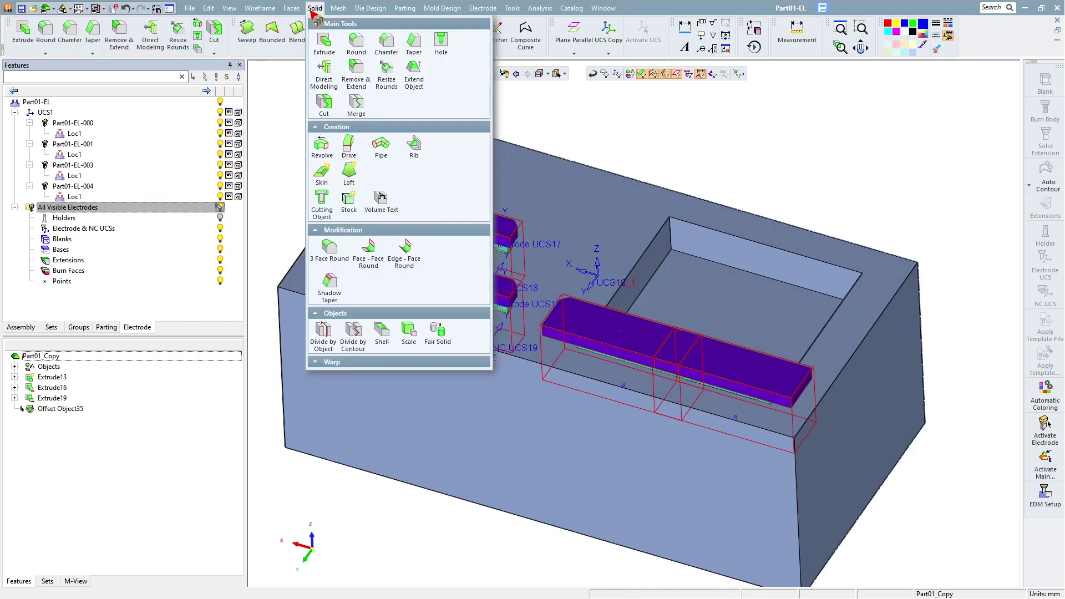
pyautogui.click(330, 125)
pyautogui.click(697, 425)
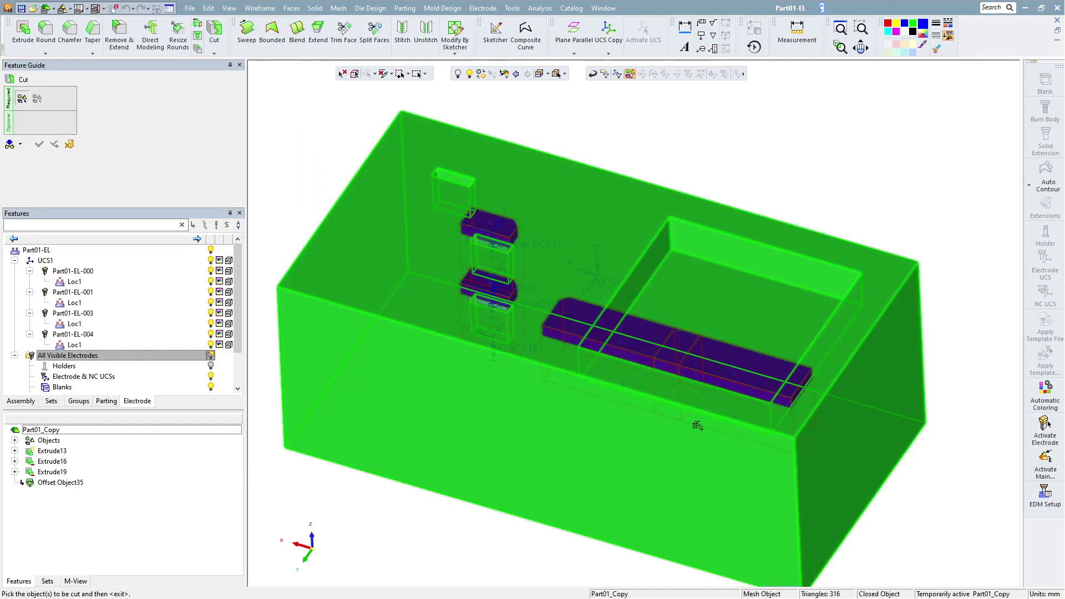
pyautogui.middleClick(712, 421)
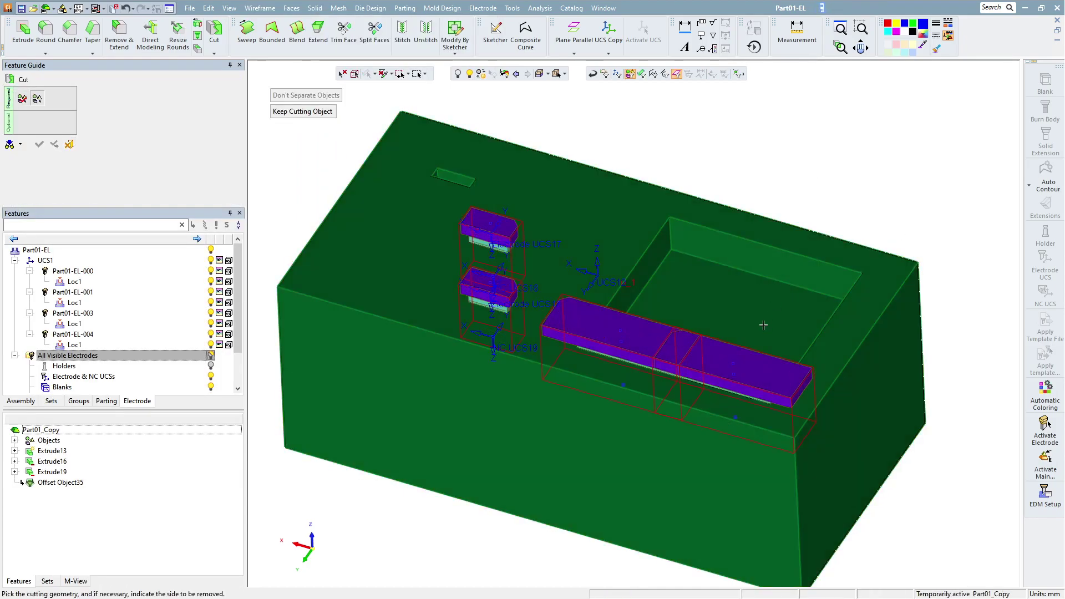
pyautogui.keyDown('ctrl'); pyautogui.moveTo(712, 393); pyautogui.dragTo(727, 393); pyautogui.keyUp('ctrl')
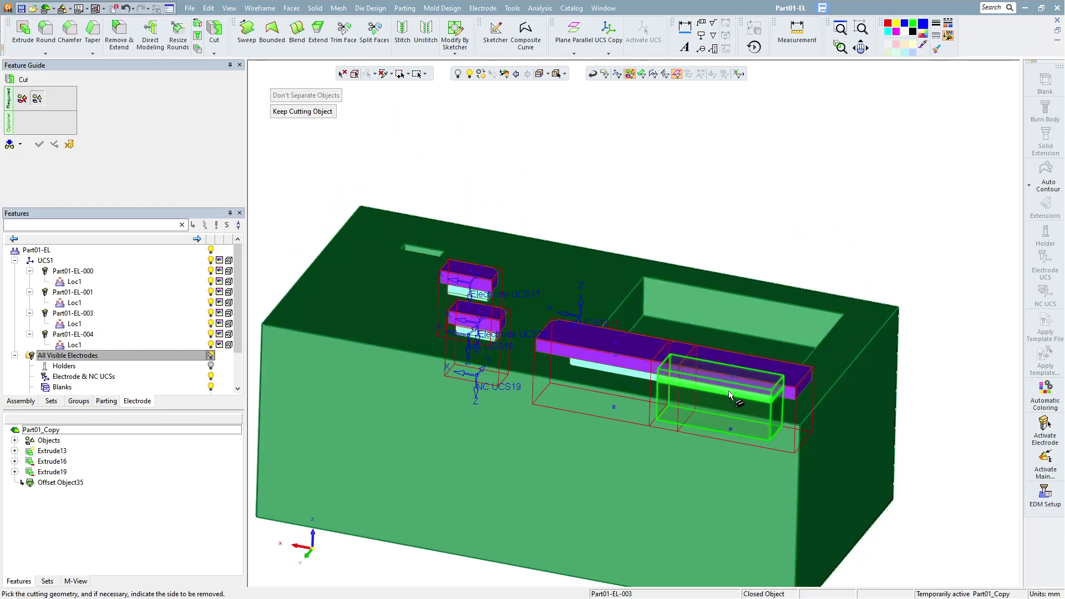
pyautogui.click(726, 393)
pyautogui.click(735, 233)
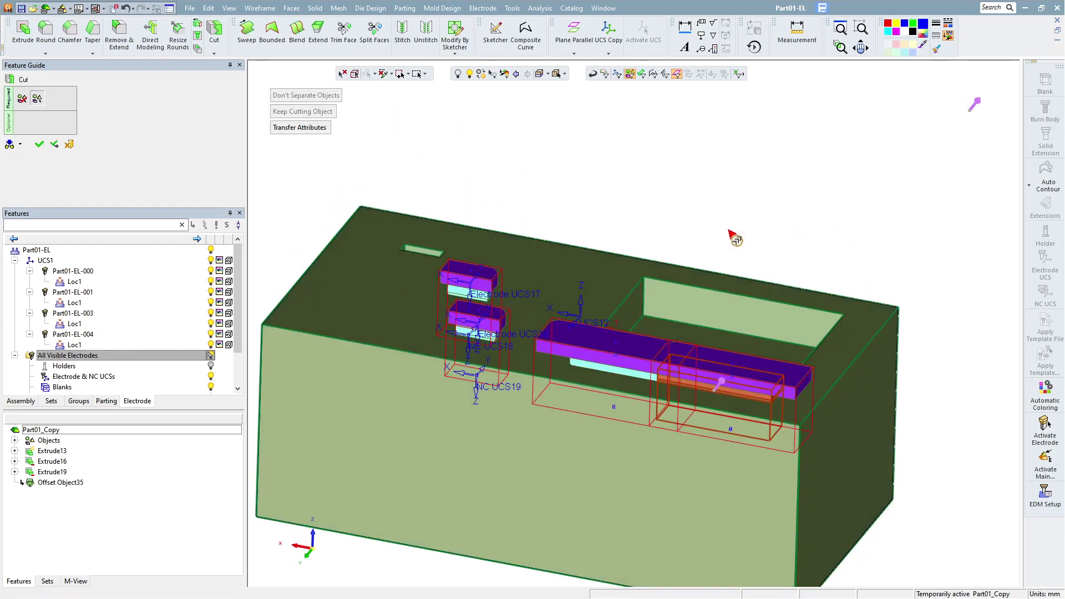
pyautogui.click(637, 417)
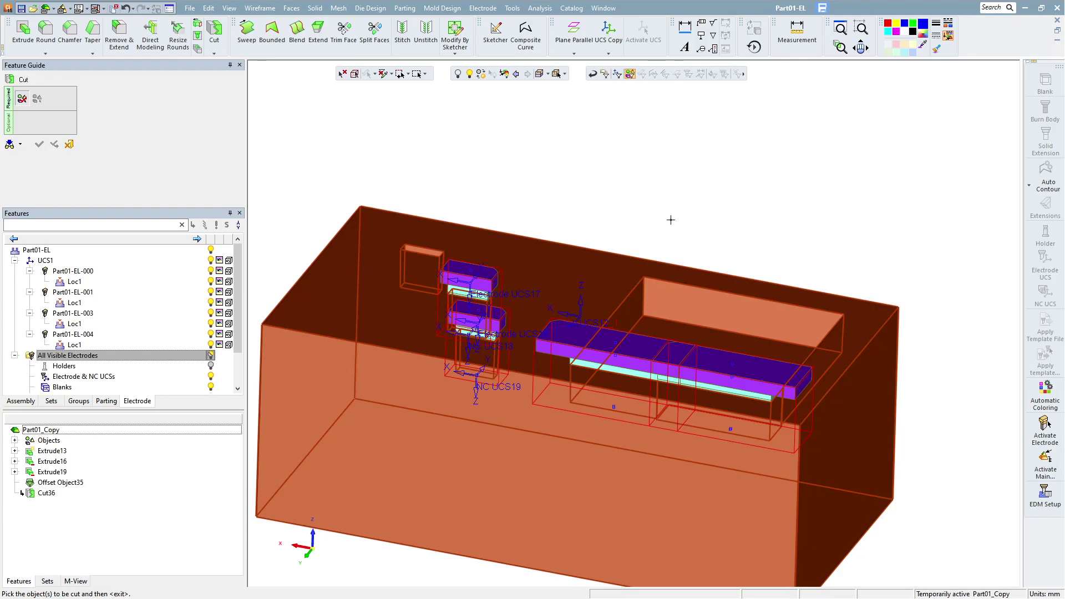
pyautogui.middleClick(597, 375)
pyautogui.click(604, 371)
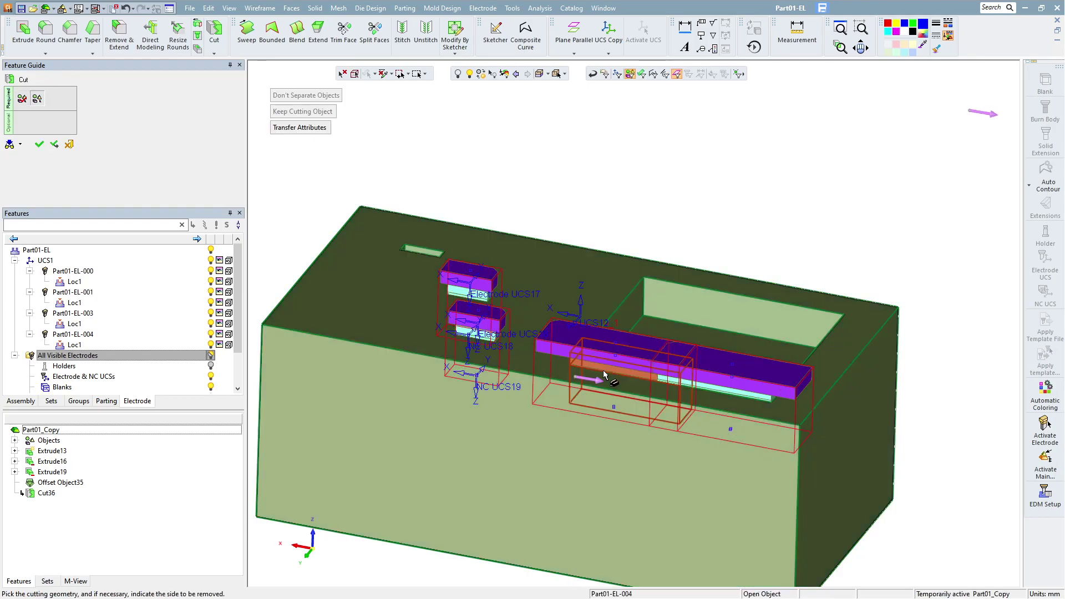
pyautogui.click(615, 370)
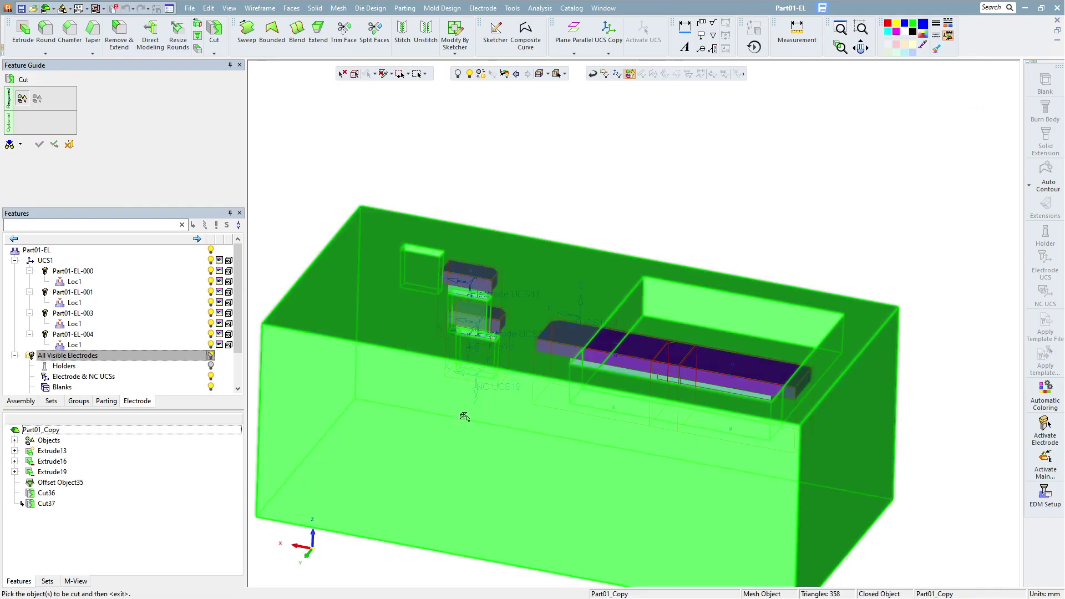
# - Cut Part01_Copy with the lower and upper small electrodes, then hide all electrodes
pyautogui.click(599, 417)
pyautogui.middleClick(600, 416)
pyautogui.click(479, 350)
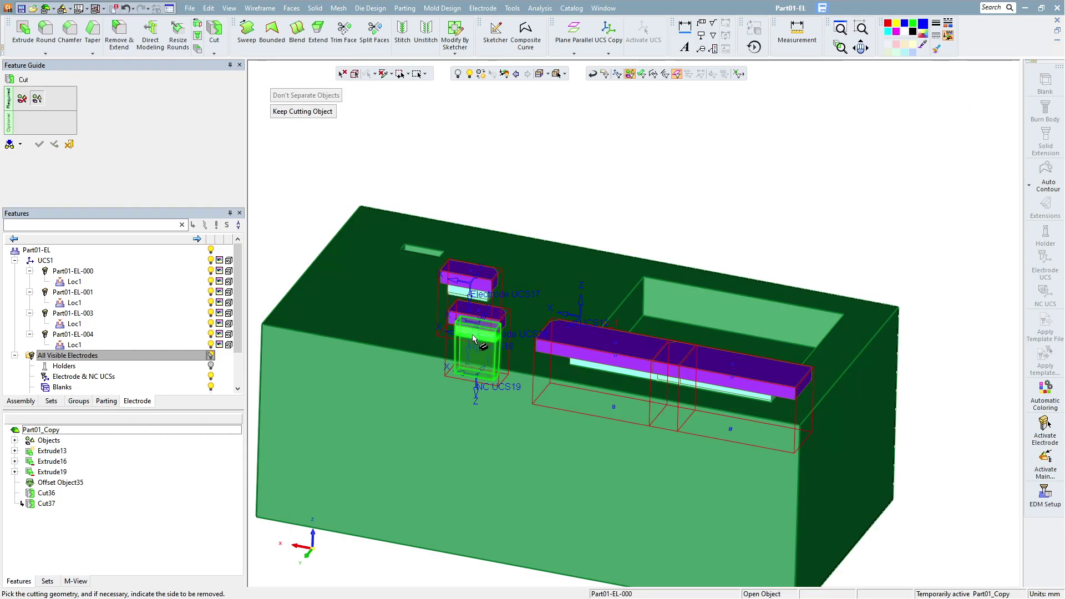
pyautogui.middleClick(536, 213)
pyautogui.click(552, 212)
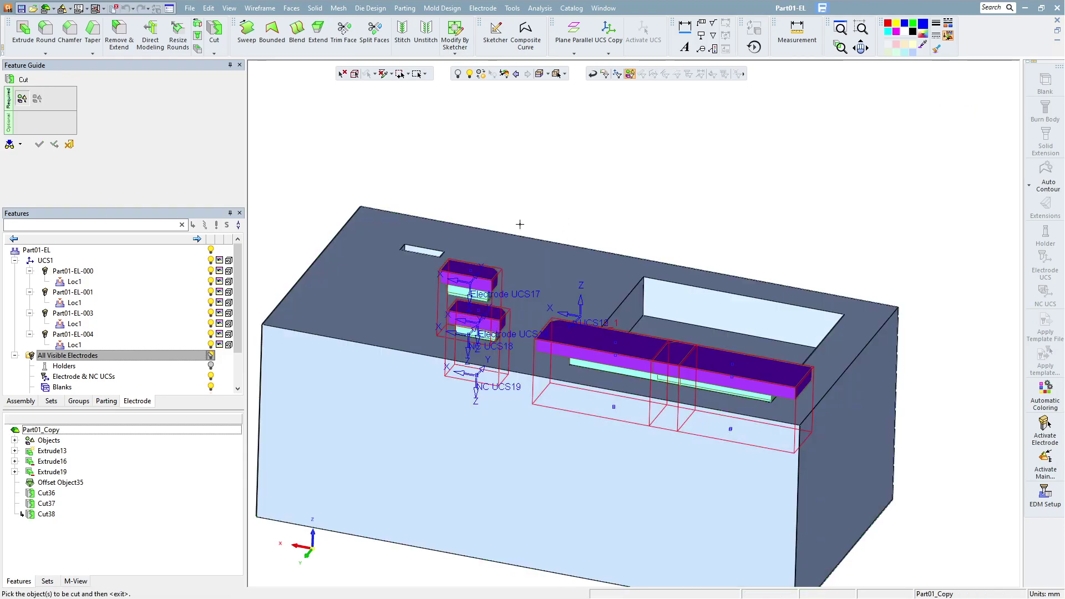
pyautogui.click(433, 397)
pyautogui.middleClick(455, 167)
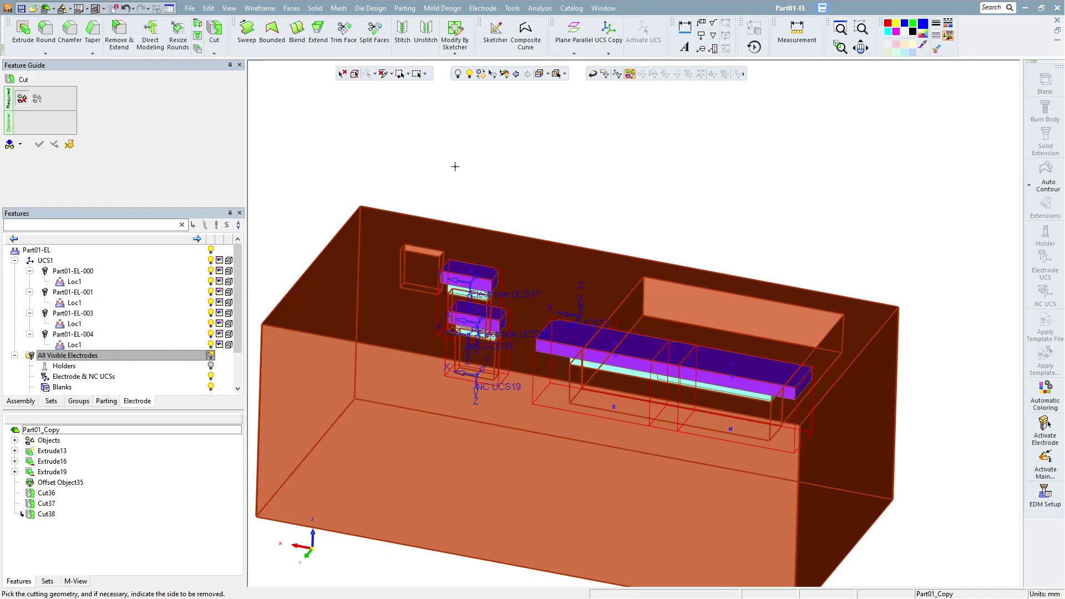
pyautogui.click(455, 296)
pyautogui.middleClick(488, 238)
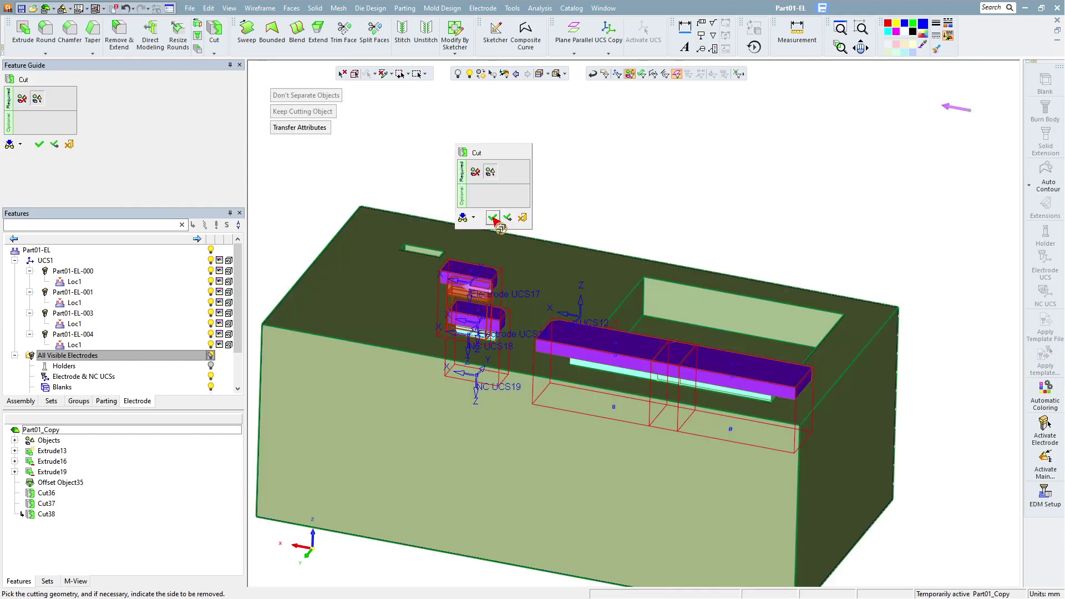
pyautogui.click(498, 223)
pyautogui.keyDown('ctrl'); pyautogui.moveTo(497, 225); pyautogui.dragTo(310, 211); pyautogui.keyUp('ctrl')
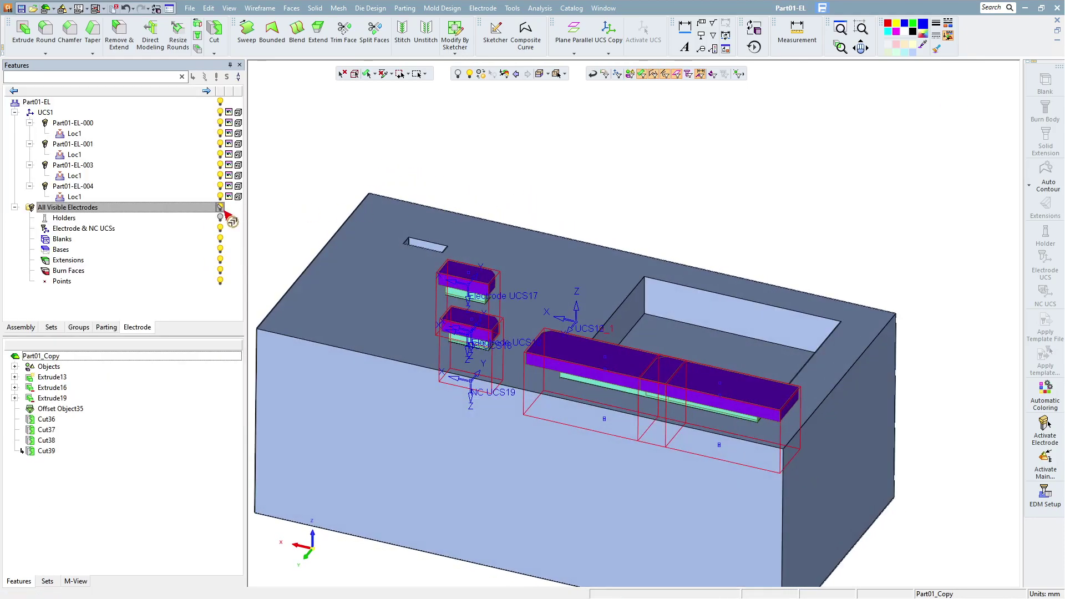
pyautogui.click(220, 207)
pyautogui.moveTo(533, 349)
pyautogui.keyDown('ctrl'); pyautogui.mouseDown()
pyautogui.moveTo(497, 241)
pyautogui.moveTo(534, 153)
pyautogui.mouseUp(); pyautogui.keyUp('ctrl')
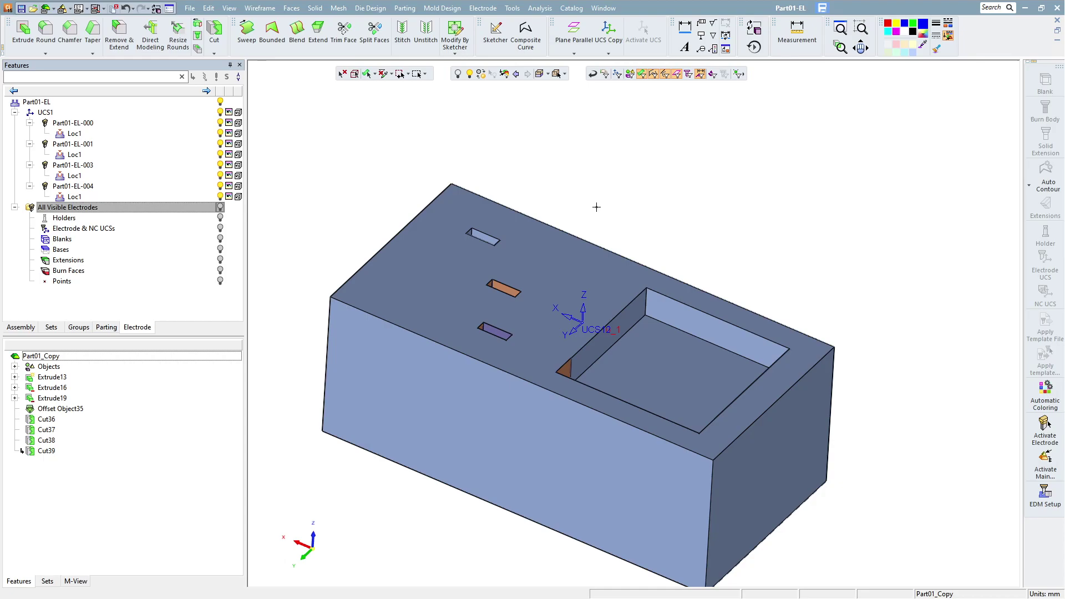
# - Run a Deviation Map comparing the electrode-cut Part01_Copy against the original part
pyautogui.moveTo(596, 206)
pyautogui.keyDown('ctrl'); pyautogui.mouseDown()
pyautogui.moveTo(564, 175)
pyautogui.moveTo(429, 141)
pyautogui.mouseUp(); pyautogui.keyUp('ctrl')
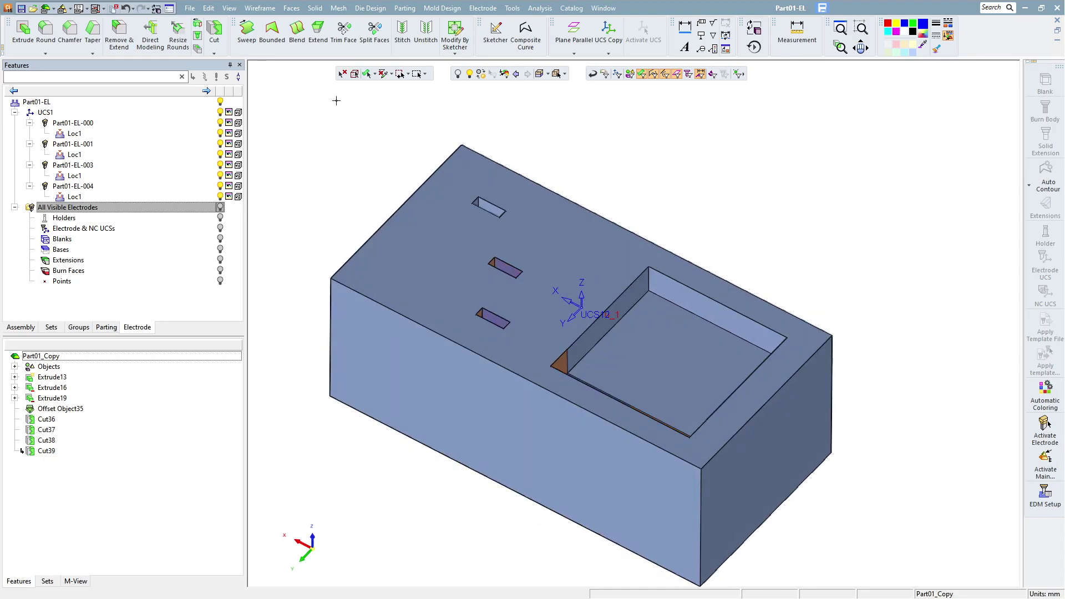
pyautogui.click(338, 8)
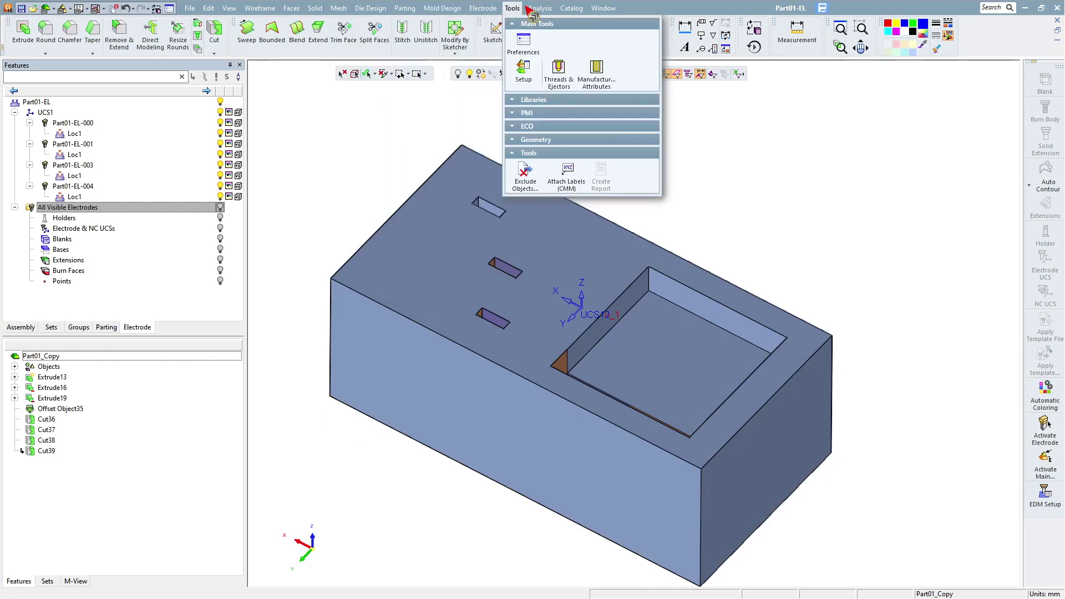
pyautogui.click(646, 84)
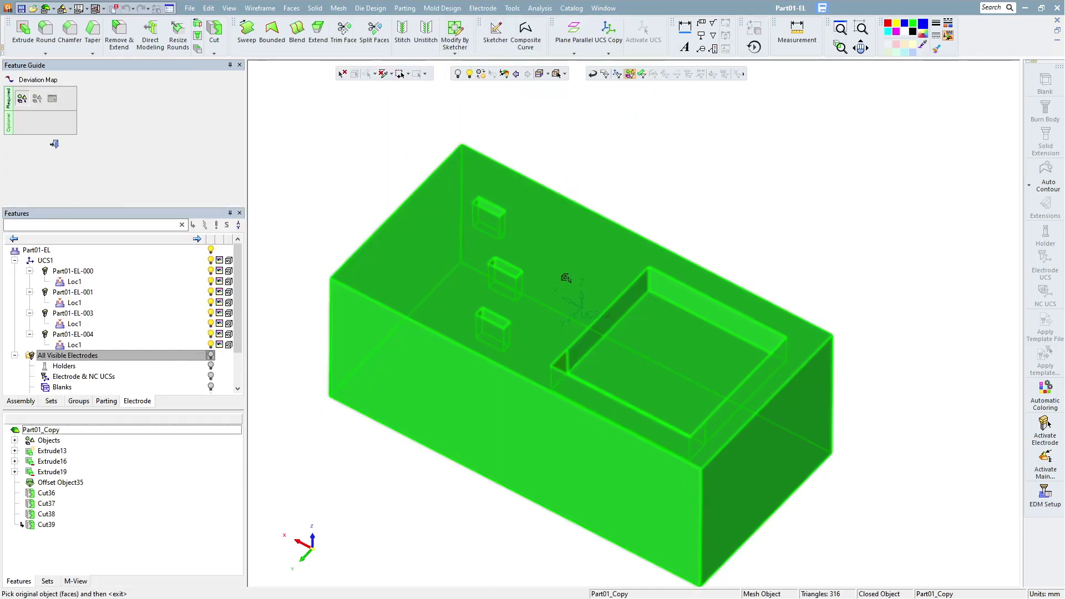
pyautogui.middleClick(567, 275)
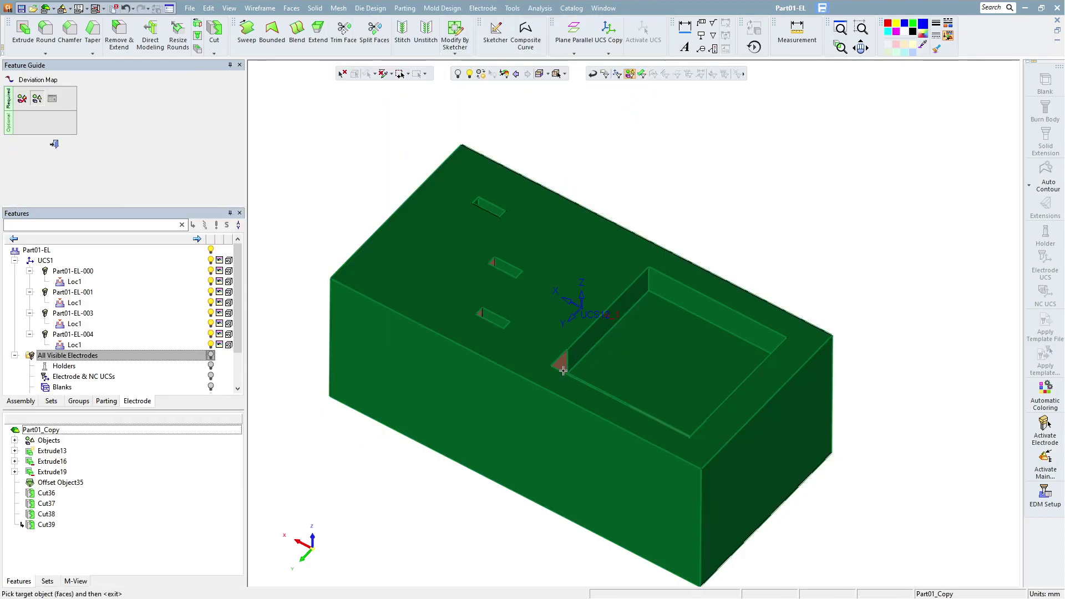
pyautogui.click(562, 370)
pyautogui.middleClick(469, 205)
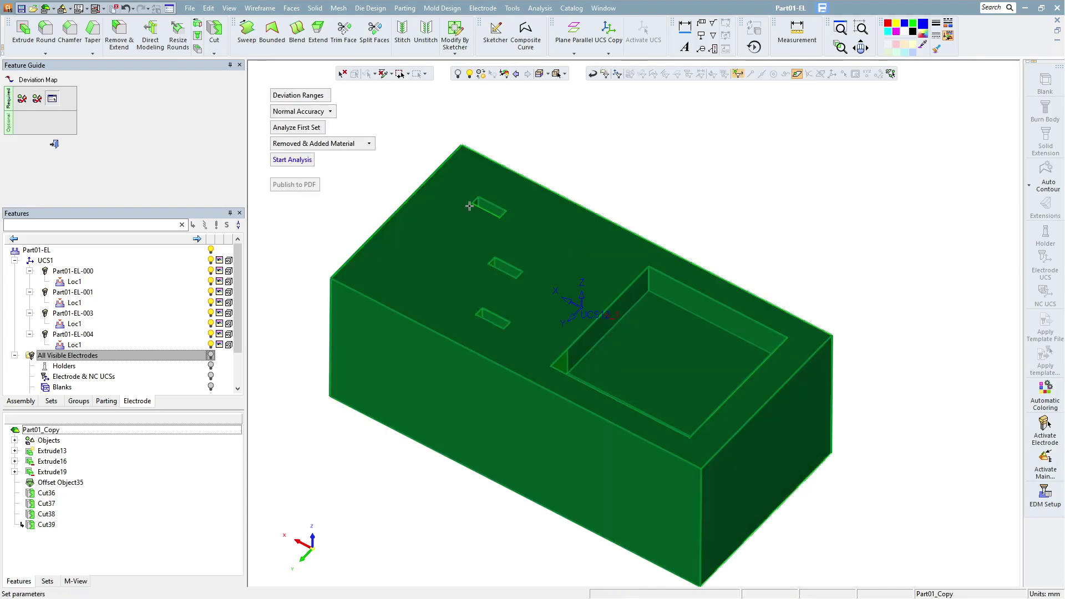
pyautogui.click(293, 160)
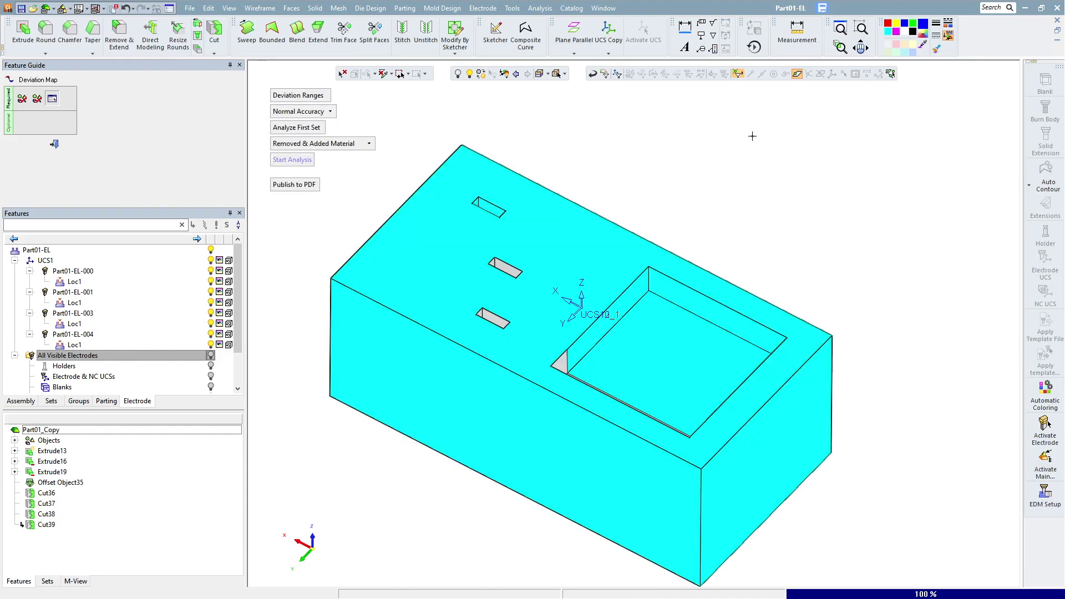
pyautogui.moveTo(753, 136); pyautogui.dragTo(500, 223, button='middle')
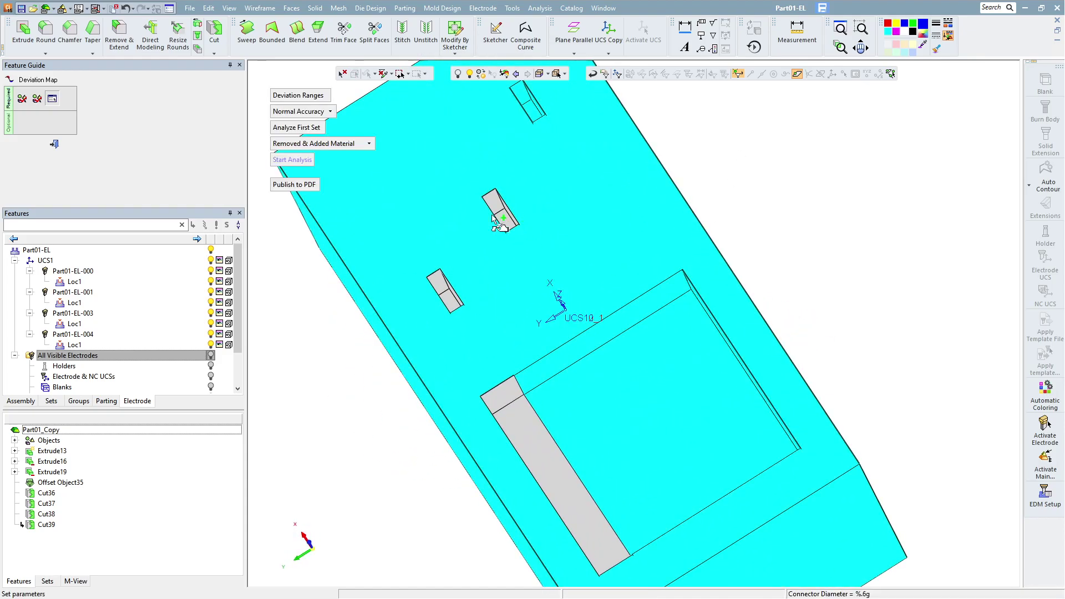
pyautogui.moveTo(606, 218)
pyautogui.mouseDown(button='middle')
pyautogui.moveTo(626, 402)
pyautogui.moveTo(616, 391)
pyautogui.mouseUp(button='middle')
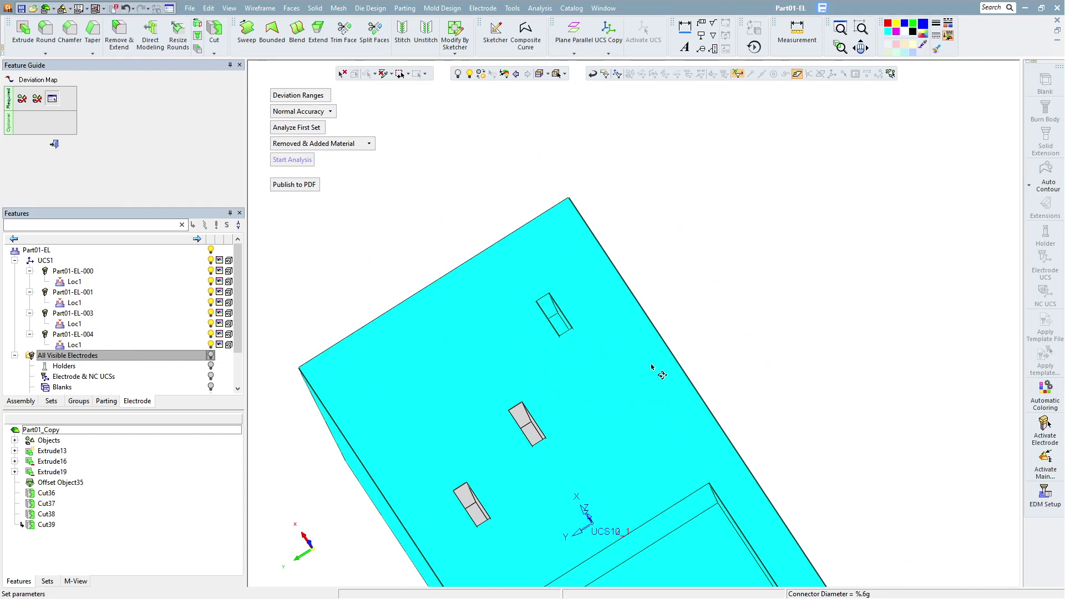
pyautogui.moveTo(661, 369)
pyautogui.mouseDown(button='middle')
pyautogui.moveTo(675, 286)
pyautogui.moveTo(580, 375)
pyautogui.moveTo(580, 326)
pyautogui.moveTo(697, 239)
pyautogui.moveTo(741, 222)
pyautogui.mouseUp(button='middle')
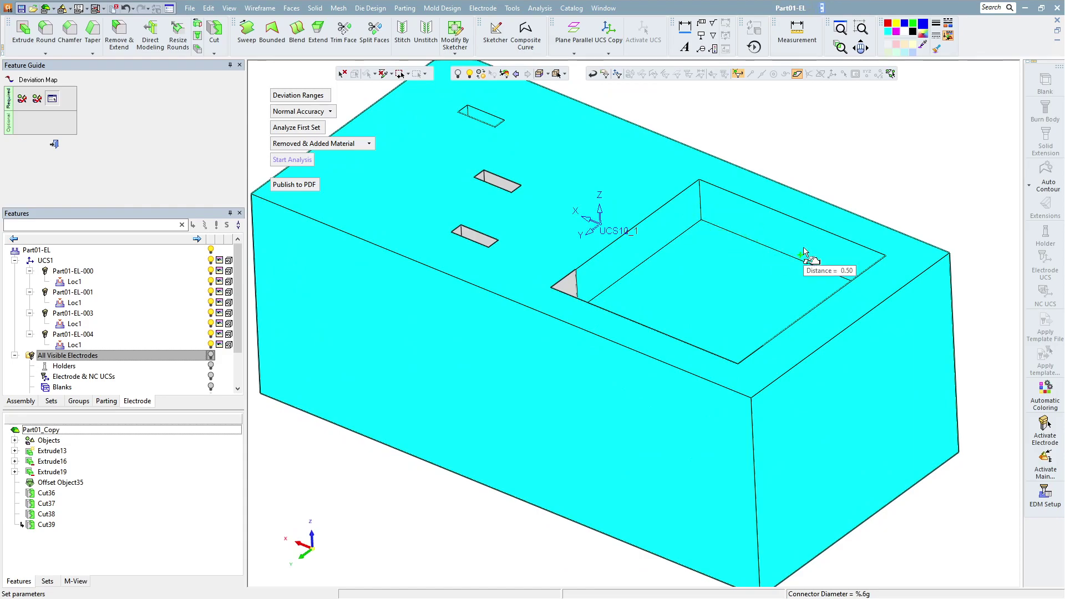
pyautogui.moveTo(809, 257)
pyautogui.mouseDown(button='middle')
pyautogui.moveTo(899, 282)
pyautogui.moveTo(782, 243)
pyautogui.moveTo(790, 267)
pyautogui.moveTo(820, 169)
pyautogui.mouseUp(button='middle')
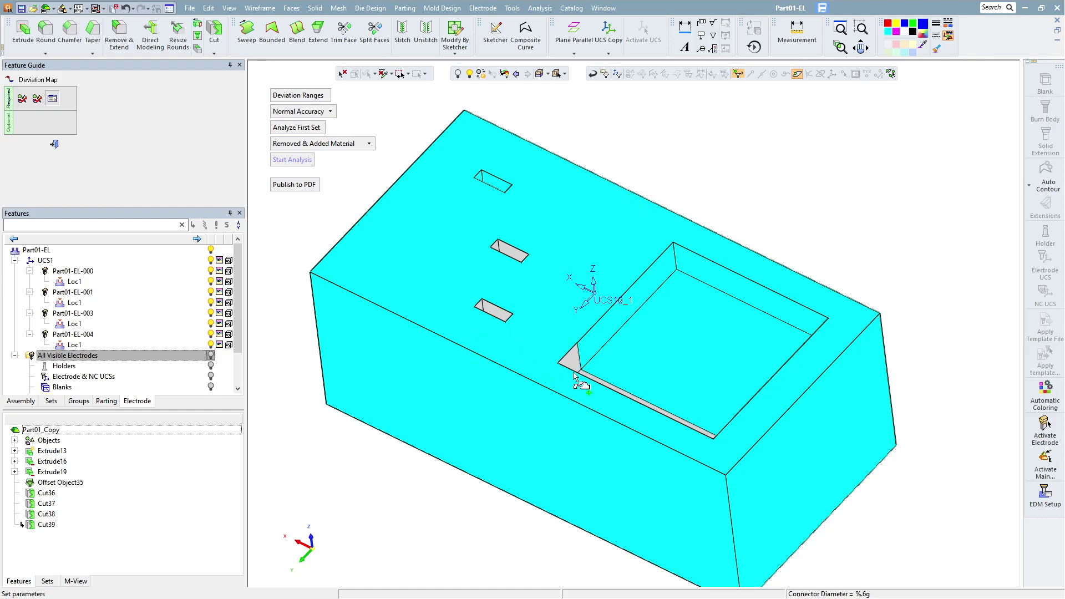
pyautogui.click(556, 376)
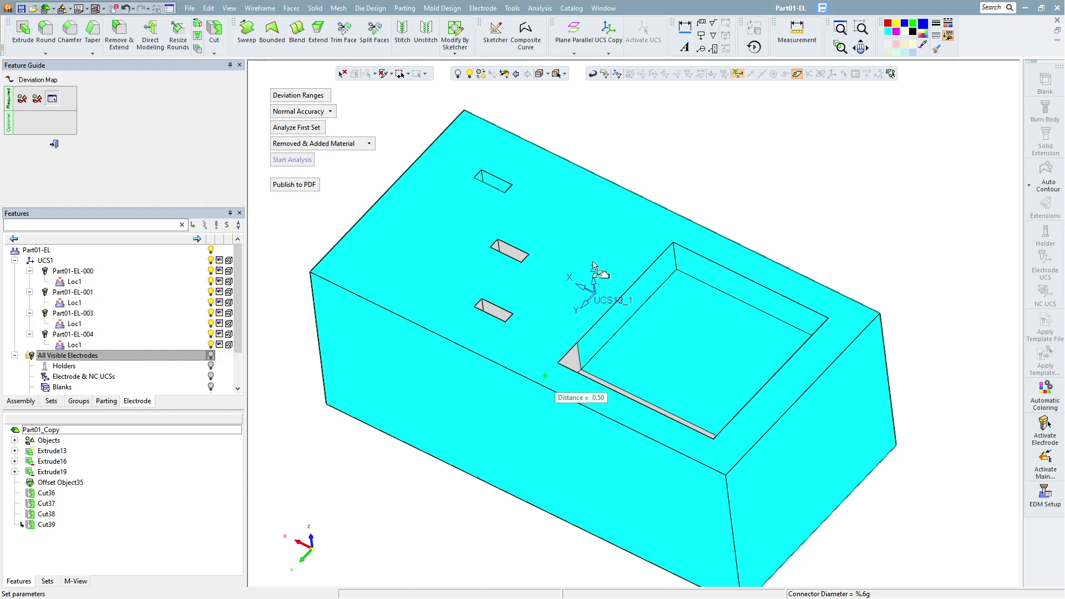